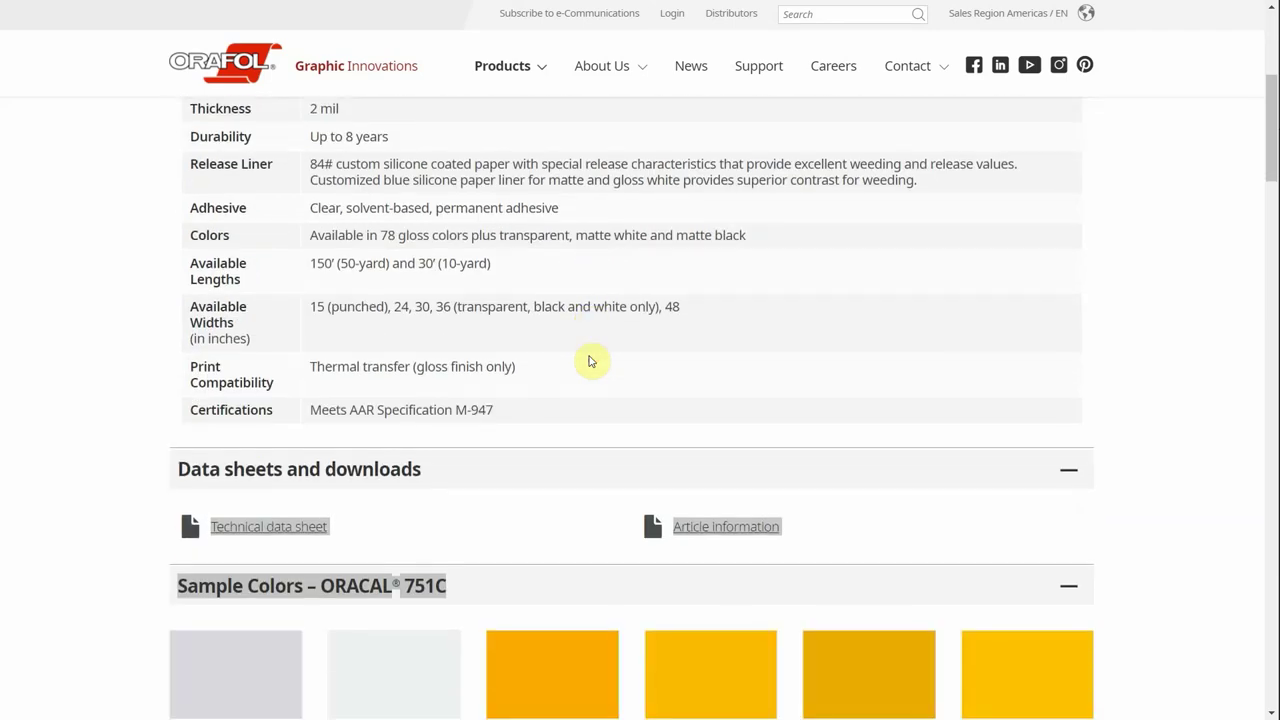
scroll(591, 361, "up", 5)
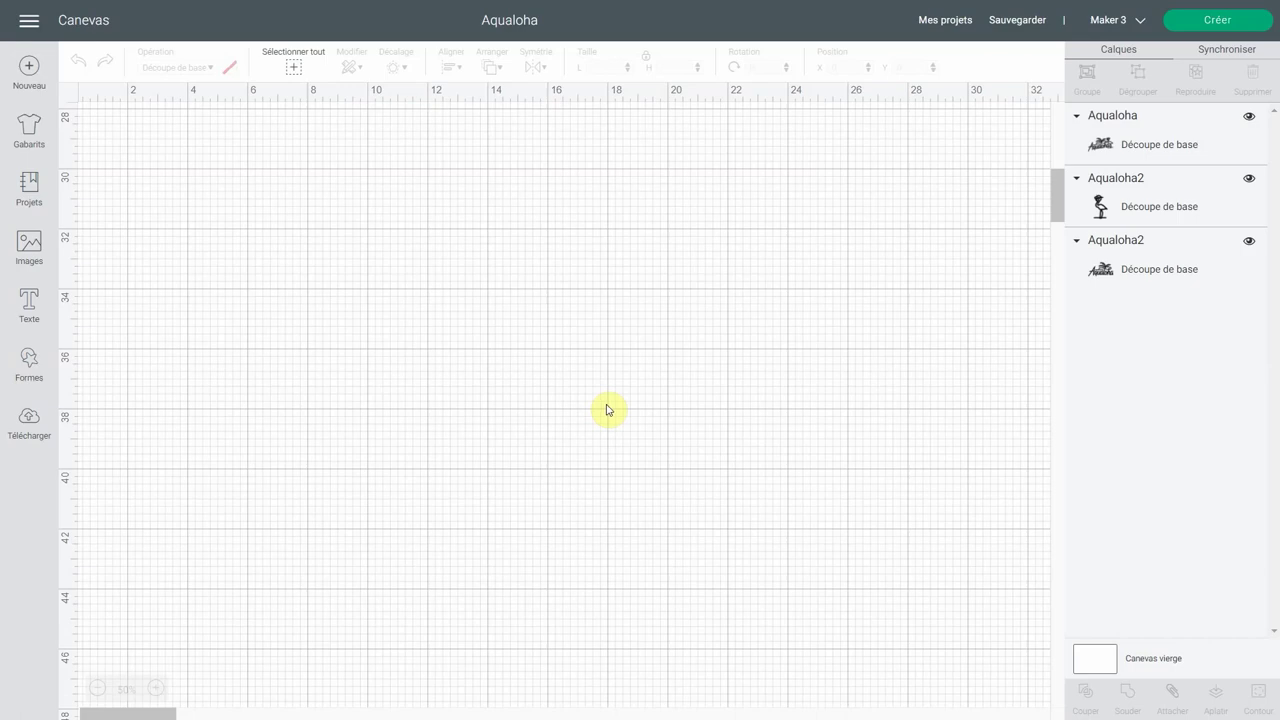
Step: Rotate the complete Aqualoha logo with the palm tree and flamingo clockwise by about 8 degrees
scroll(606, 409, "up", 10)
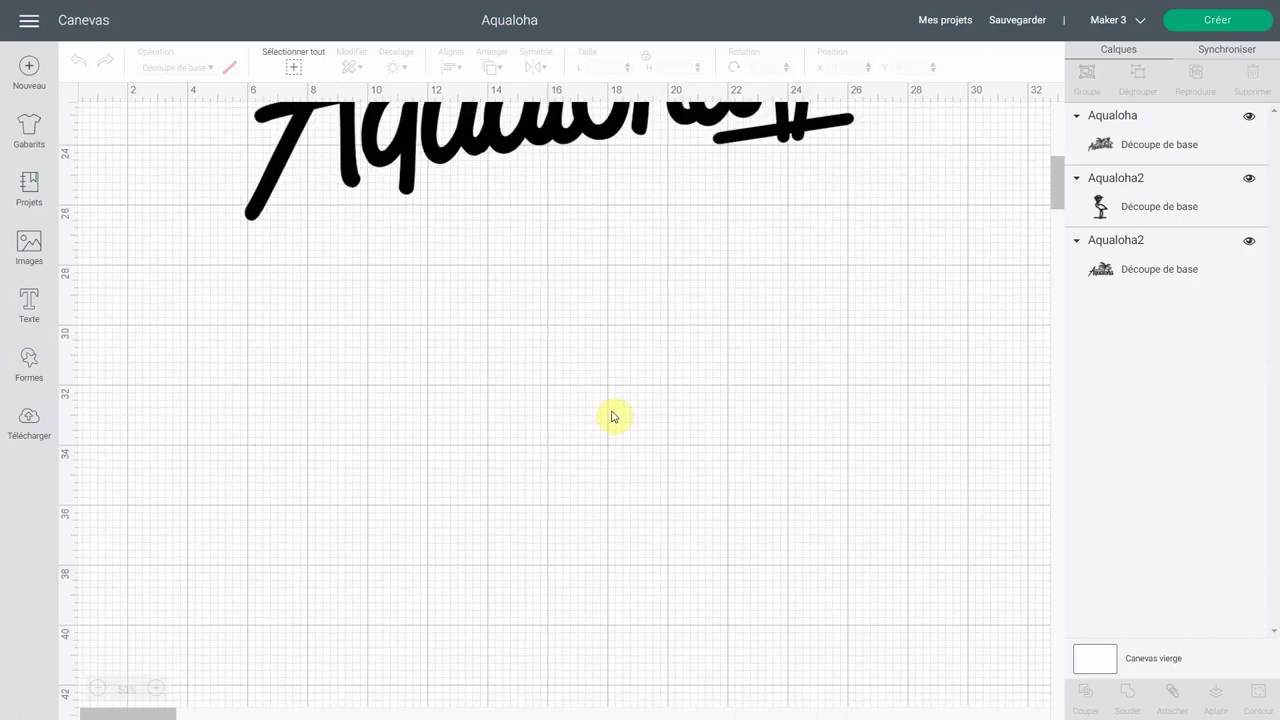
scroll(614, 415, "up", 8)
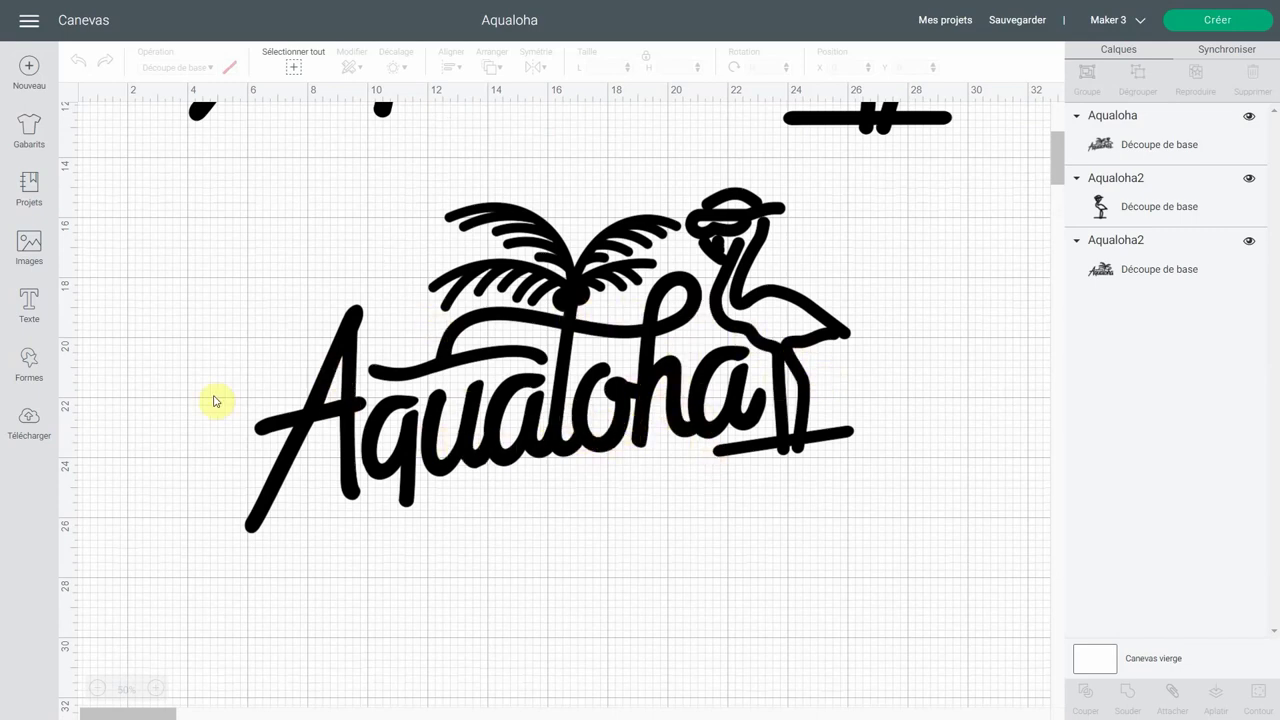
left_click(472, 445)
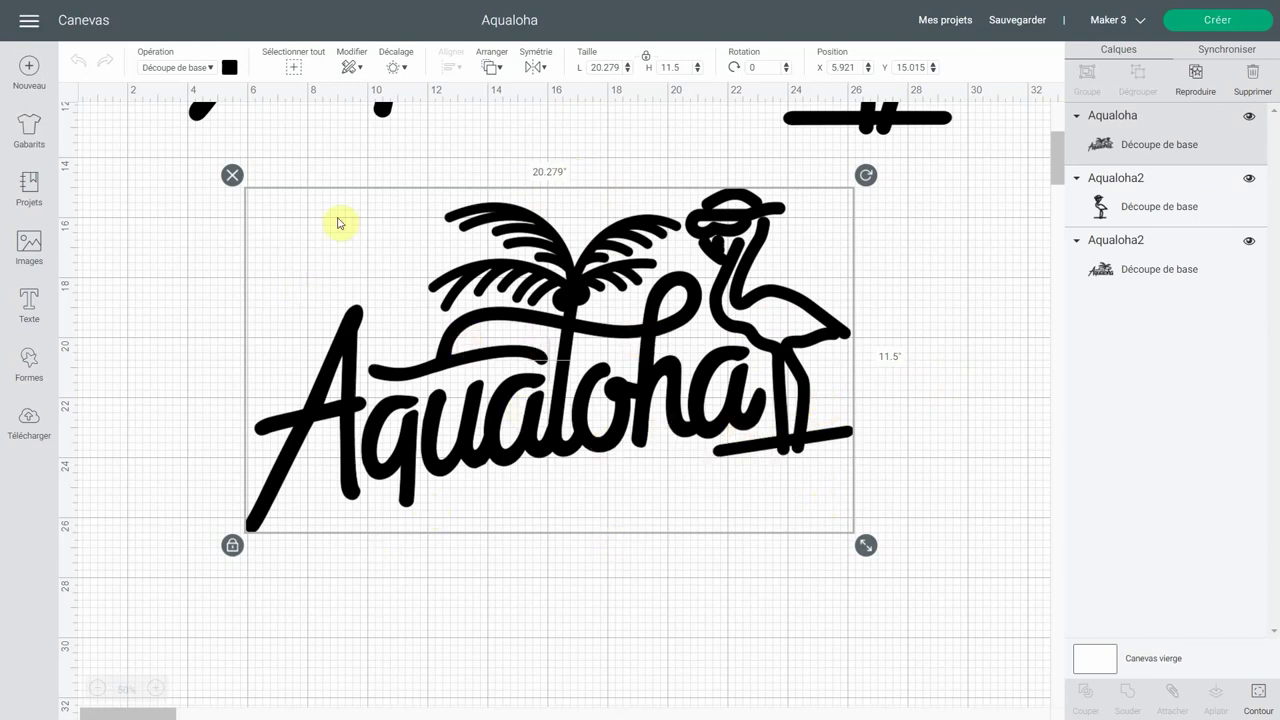
left_click_drag(868, 177, 891, 223)
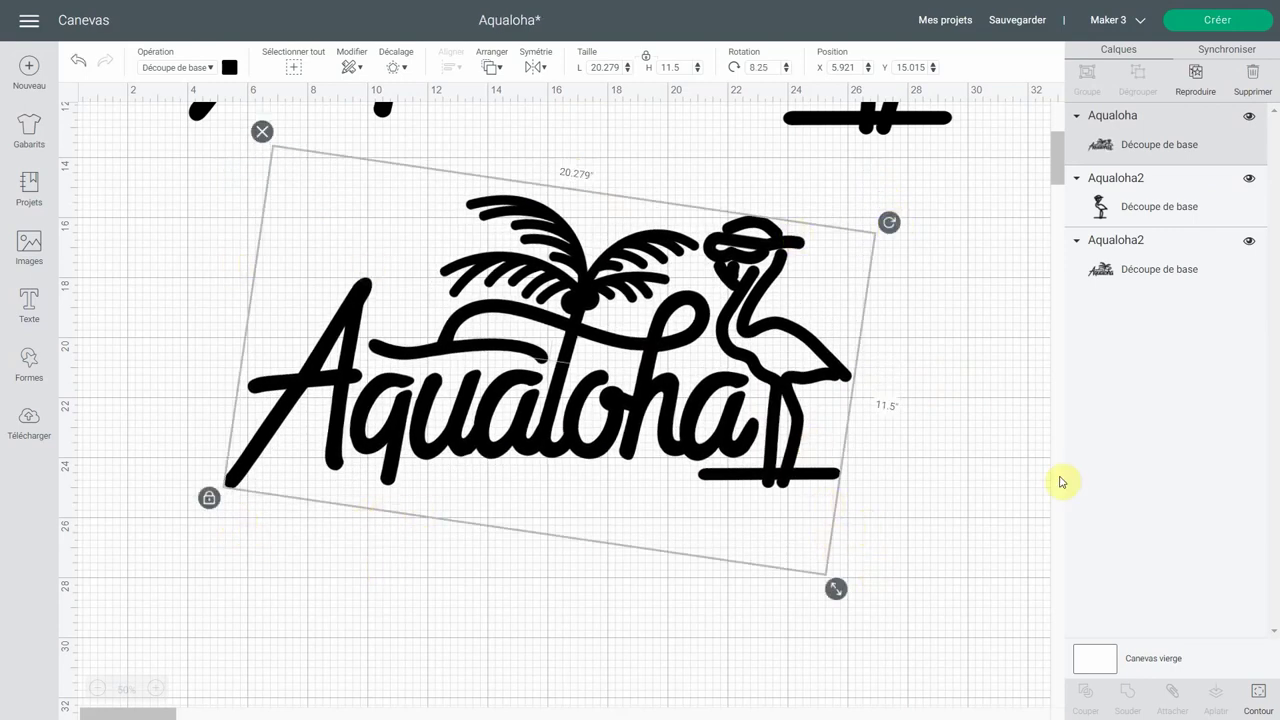
Step: Space the separate flamingo and Aqualoha lettering apart, placing the lettering at about X 2.5, Y 1.8 inches
scroll(780, 460, "up", 5)
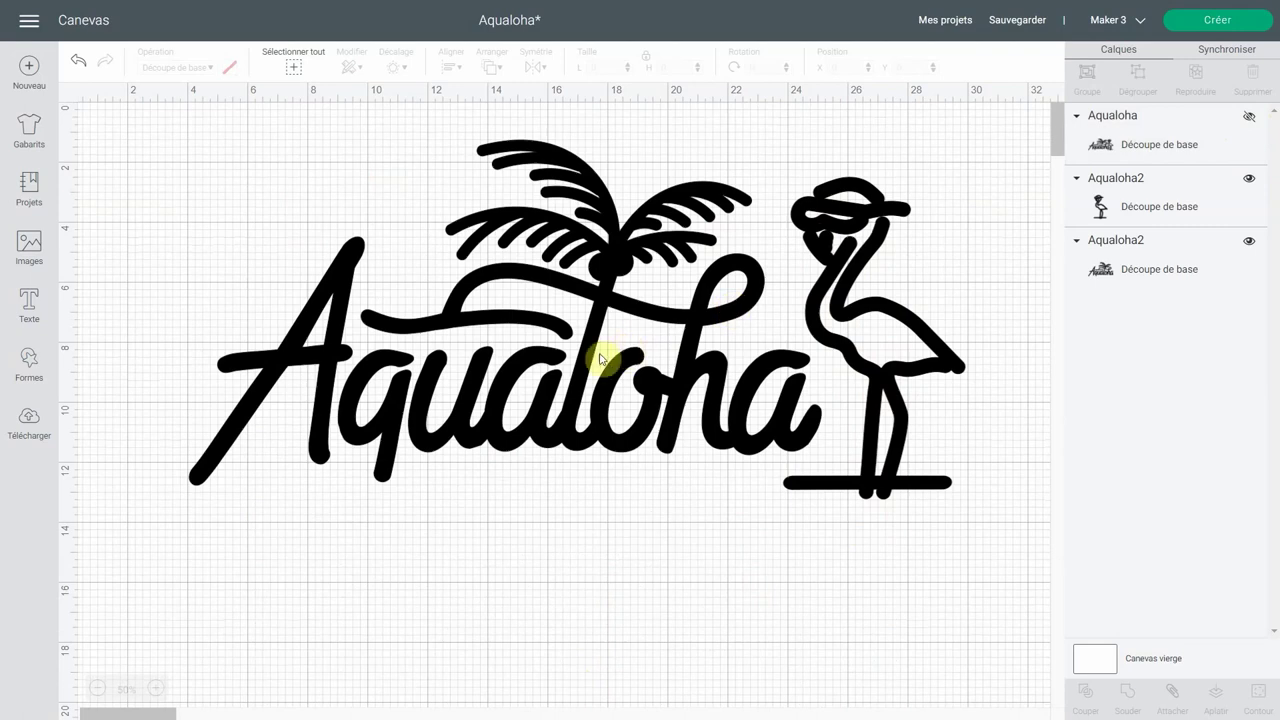
left_click_drag(857, 354, 894, 334)
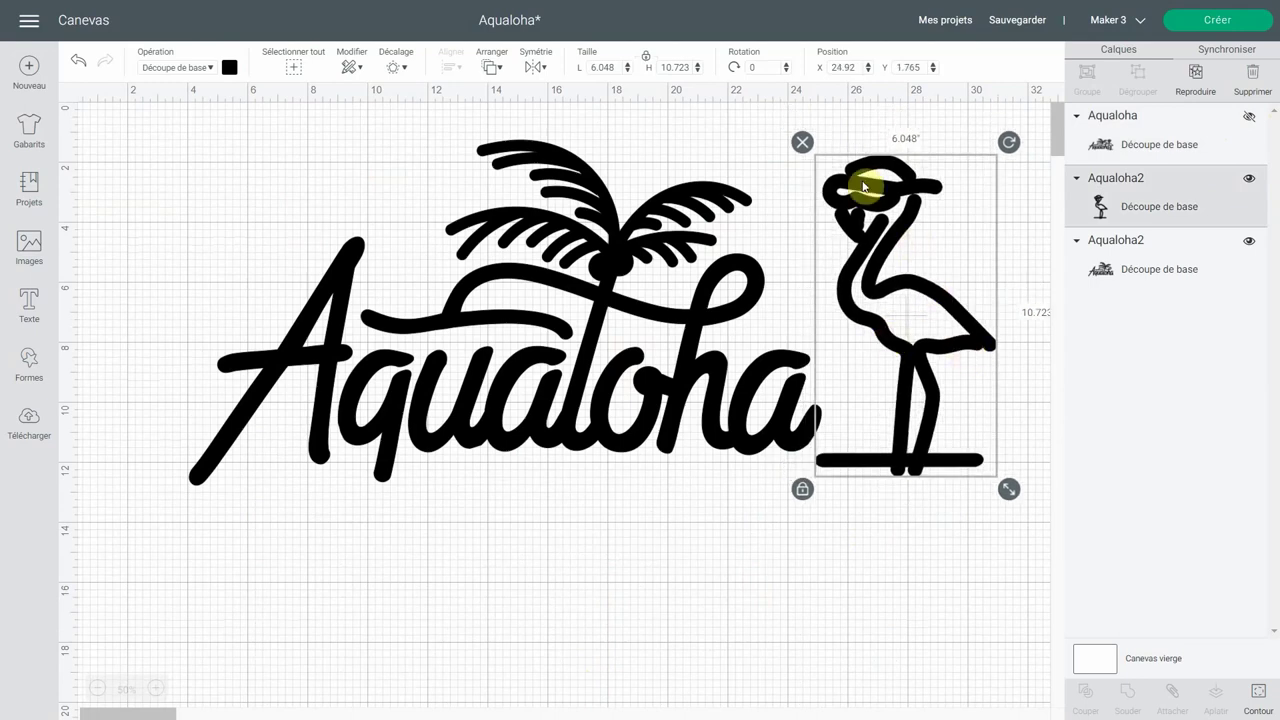
left_click(752, 372)
left_click_drag(597, 302, 560, 323)
left_click(858, 348)
mouse_move(858, 348)
left_mouse_down()
mouse_move(779, 356)
mouse_move(857, 366)
mouse_move(776, 362)
mouse_move(874, 363)
left_mouse_up()
left_click(712, 393)
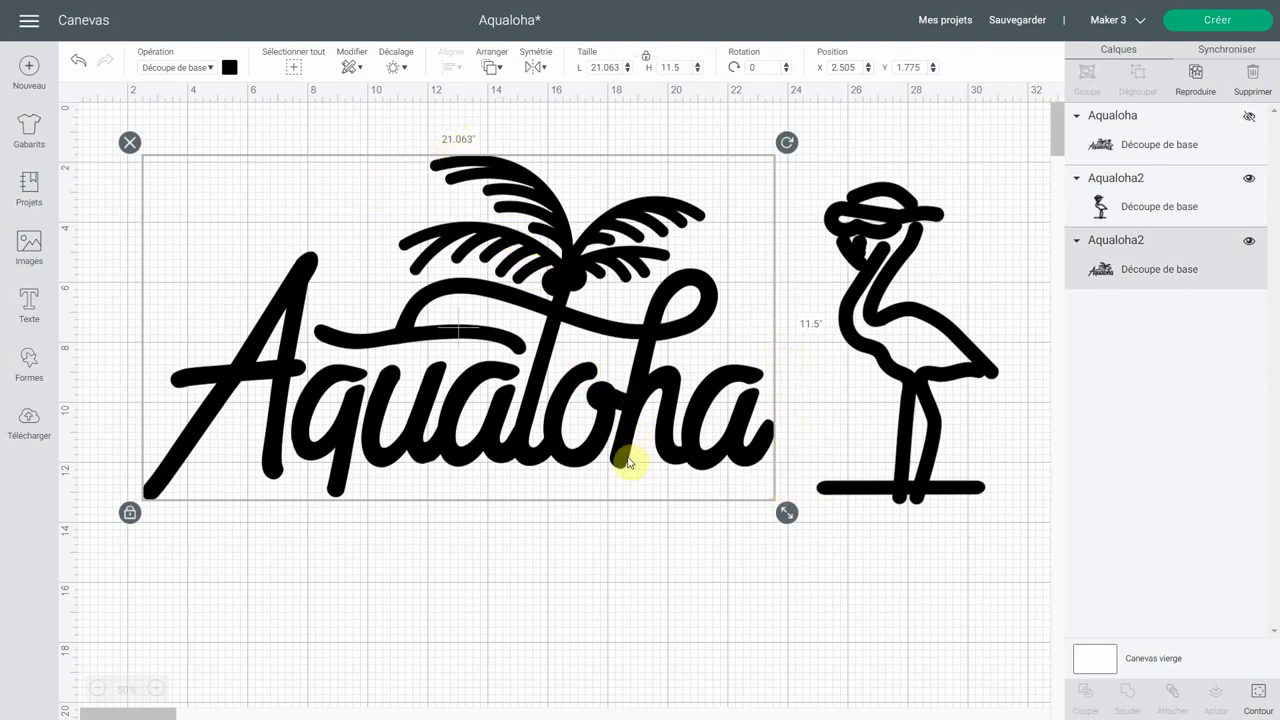
Step: Move the separate flamingo close against the lettering's final "a", at about X 21.8, Y 2.5 inches
left_click(865, 300)
left_click_drag(865, 300, 780, 302)
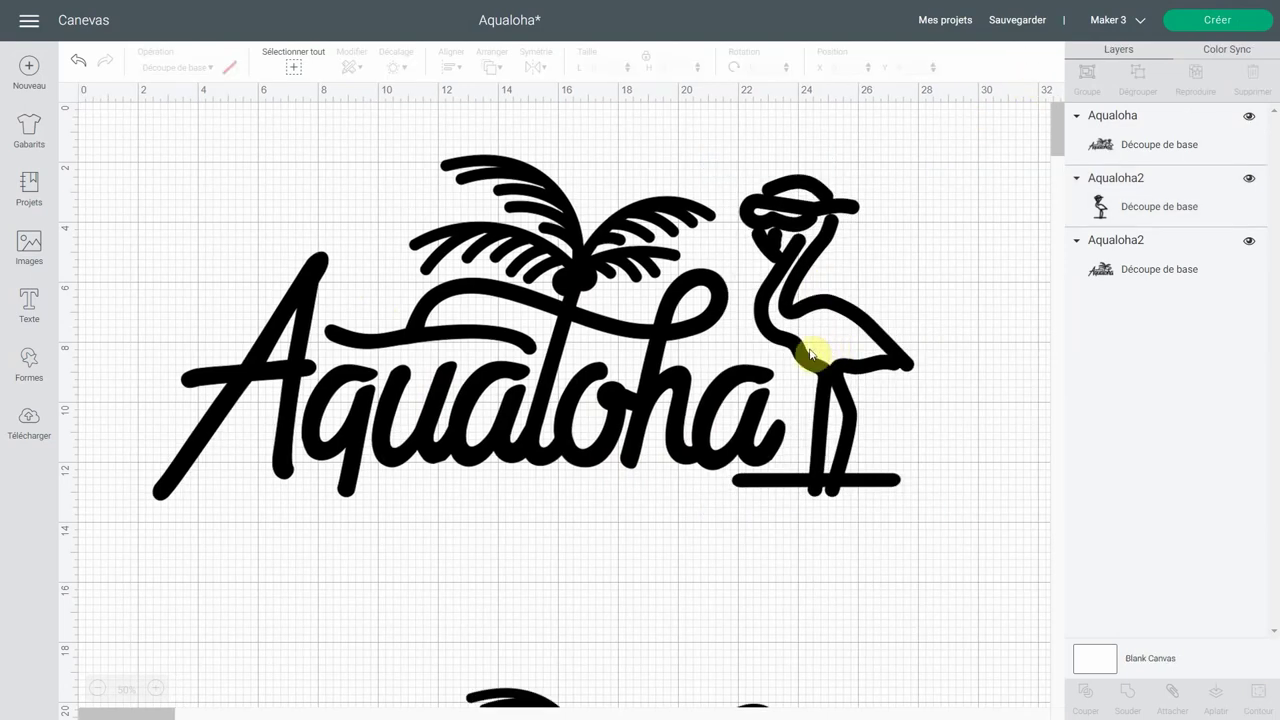
left_click(812, 355)
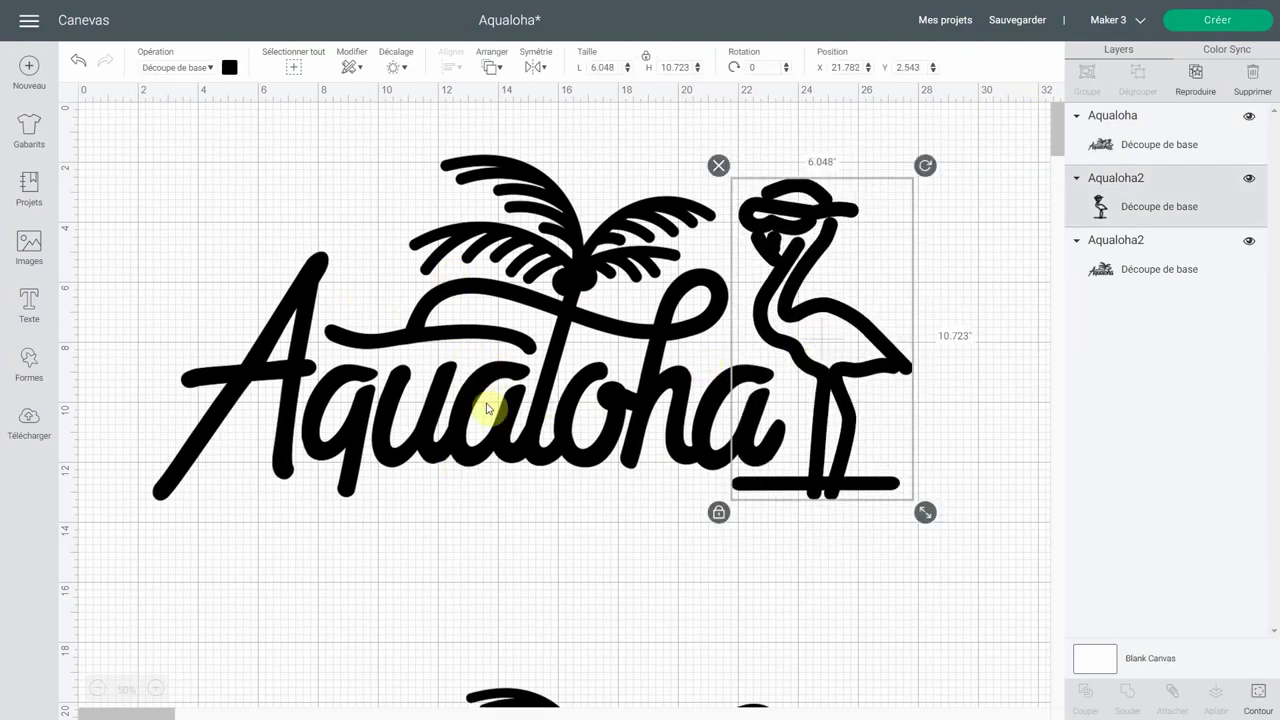
Step: Duplicate the rotated complete logo and place the two copies one above the other
scroll(600, 537, "down", 8)
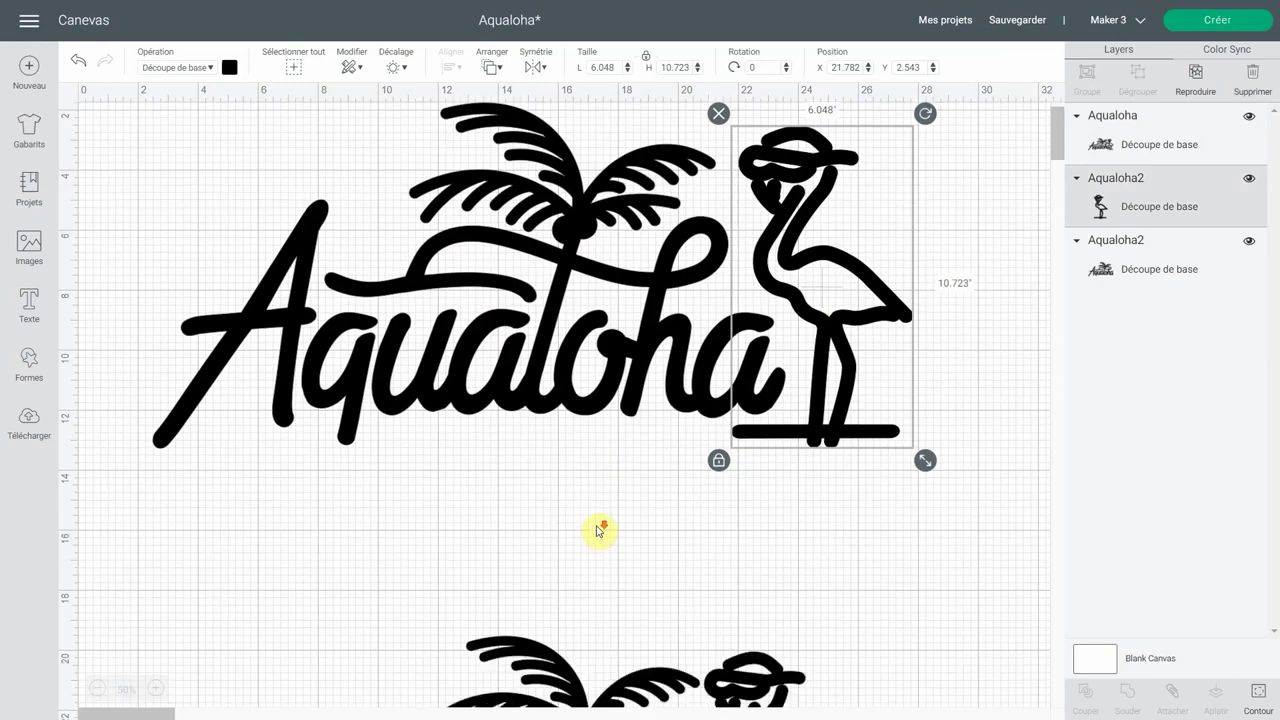
left_click(585, 443)
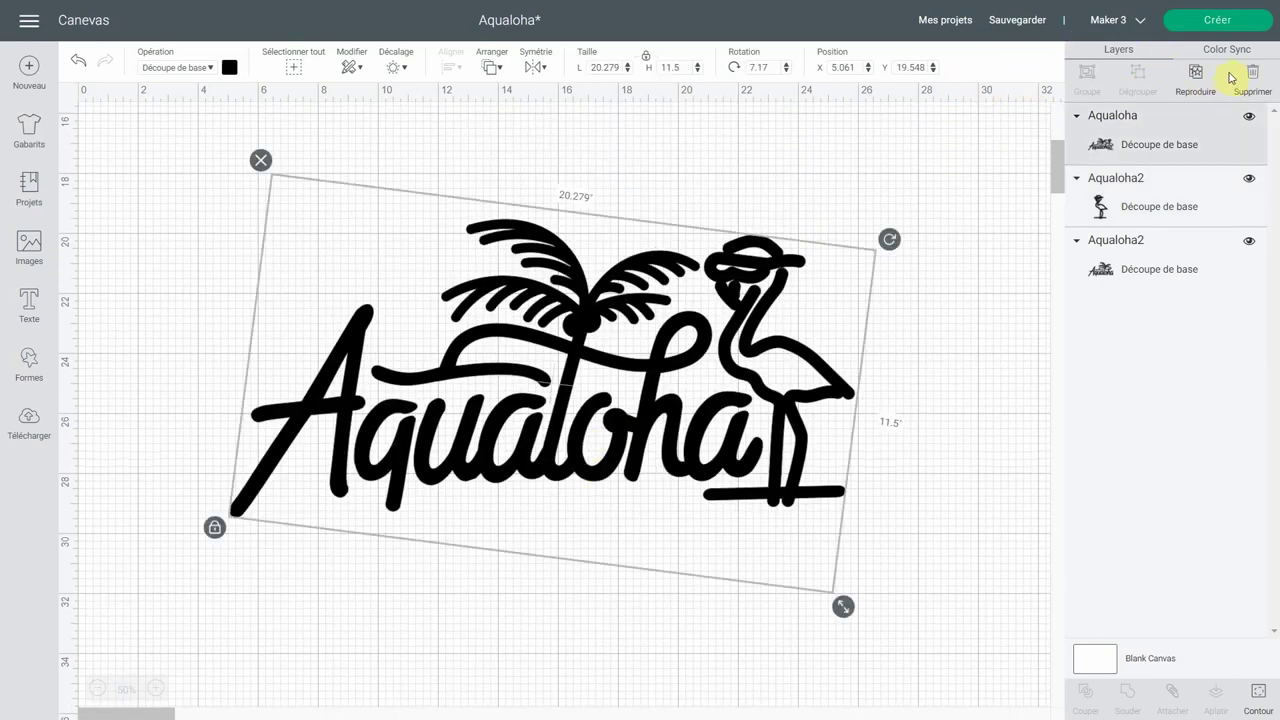
left_click(1197, 85)
left_click_drag(694, 449, 714, 634)
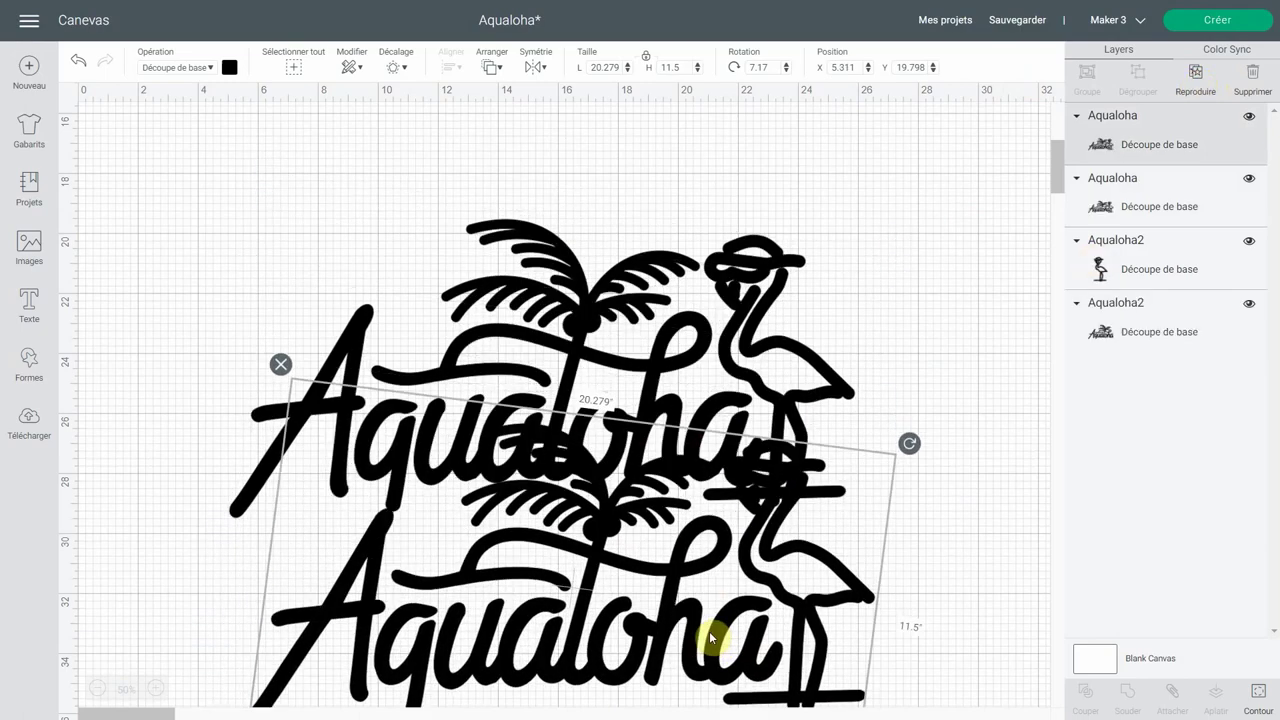
left_click_drag(662, 350, 663, 266)
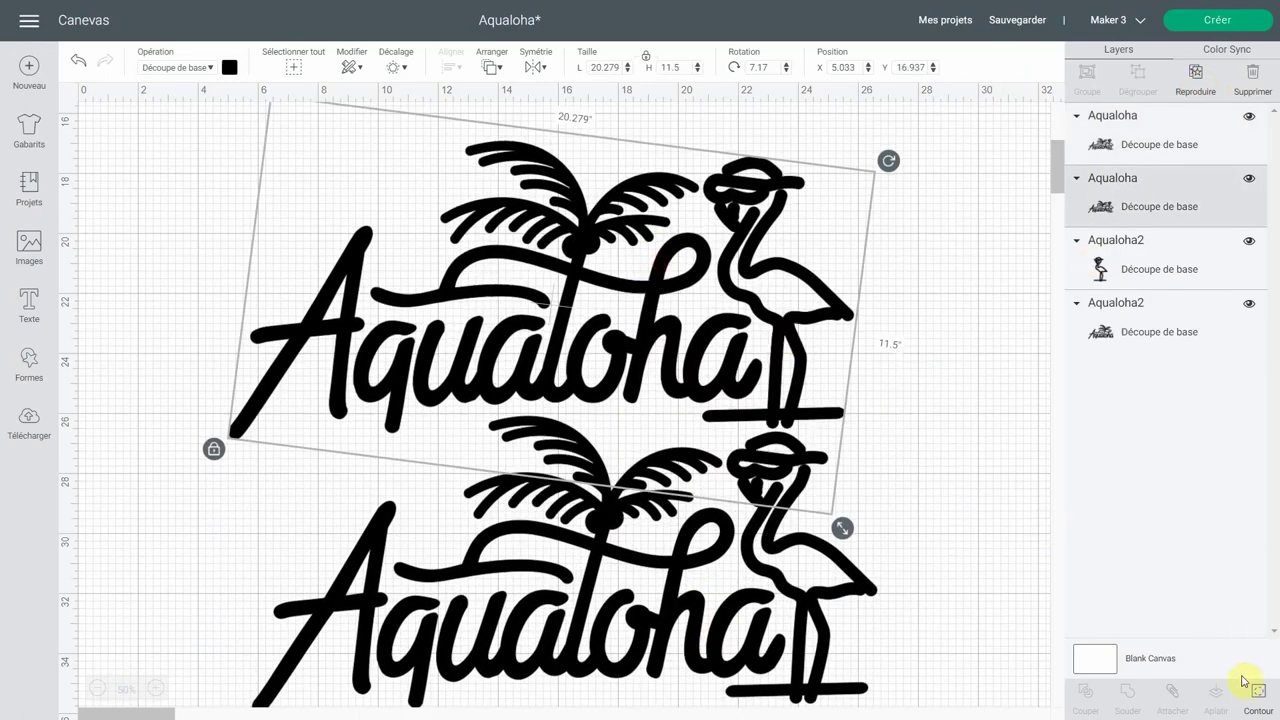
Step: Hide every contour except the flamingo's in the upper logo copy and move the resulting flamingo aside
left_click(1255, 693)
left_click(931, 527)
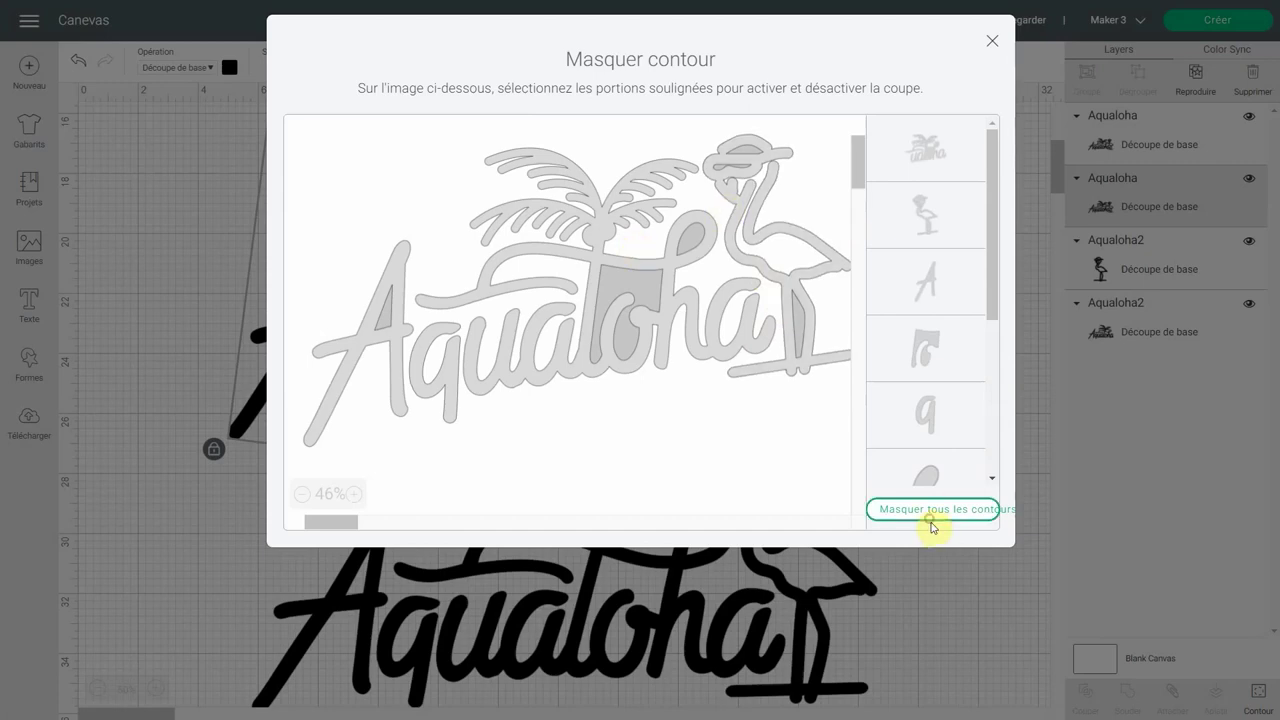
left_click(917, 212)
left_click(920, 150)
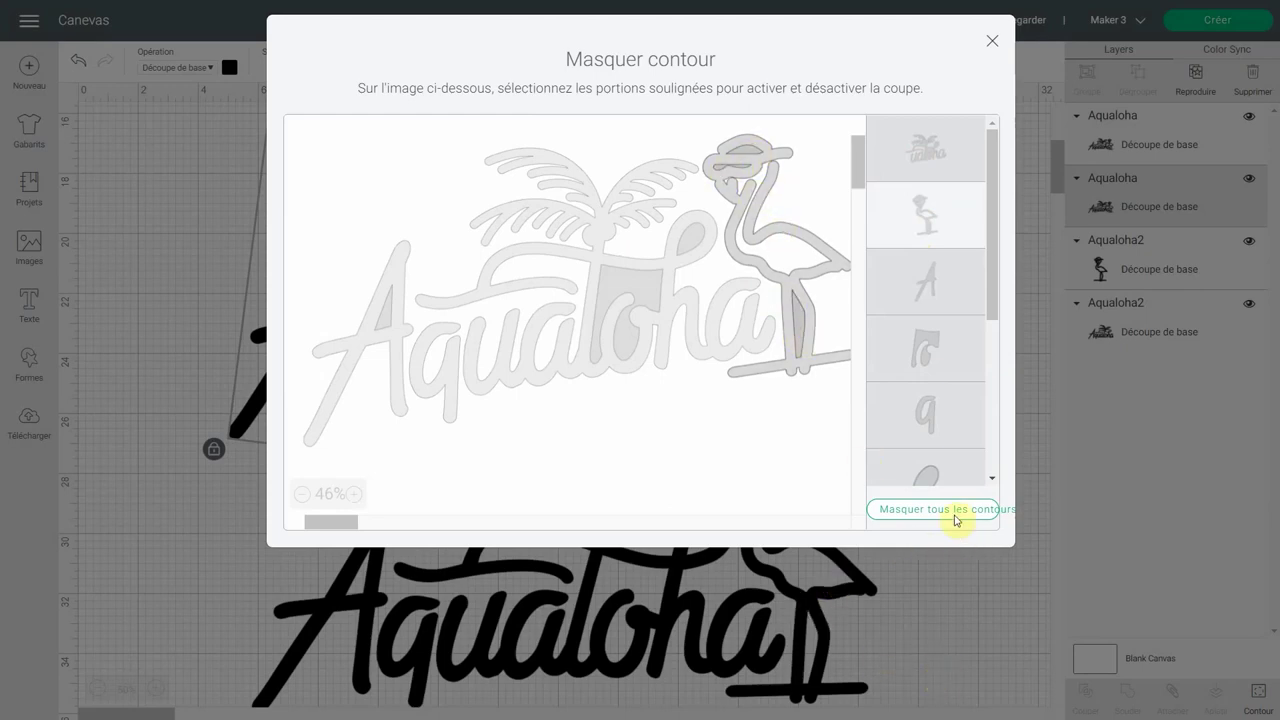
left_click(990, 45)
left_click_drag(780, 329, 882, 318)
Step: In the other logo copy, hide the flamingo's contours while keeping the lettering and palm tree, and move it toward the isolated flamingo
left_click_drag(713, 514, 551, 409)
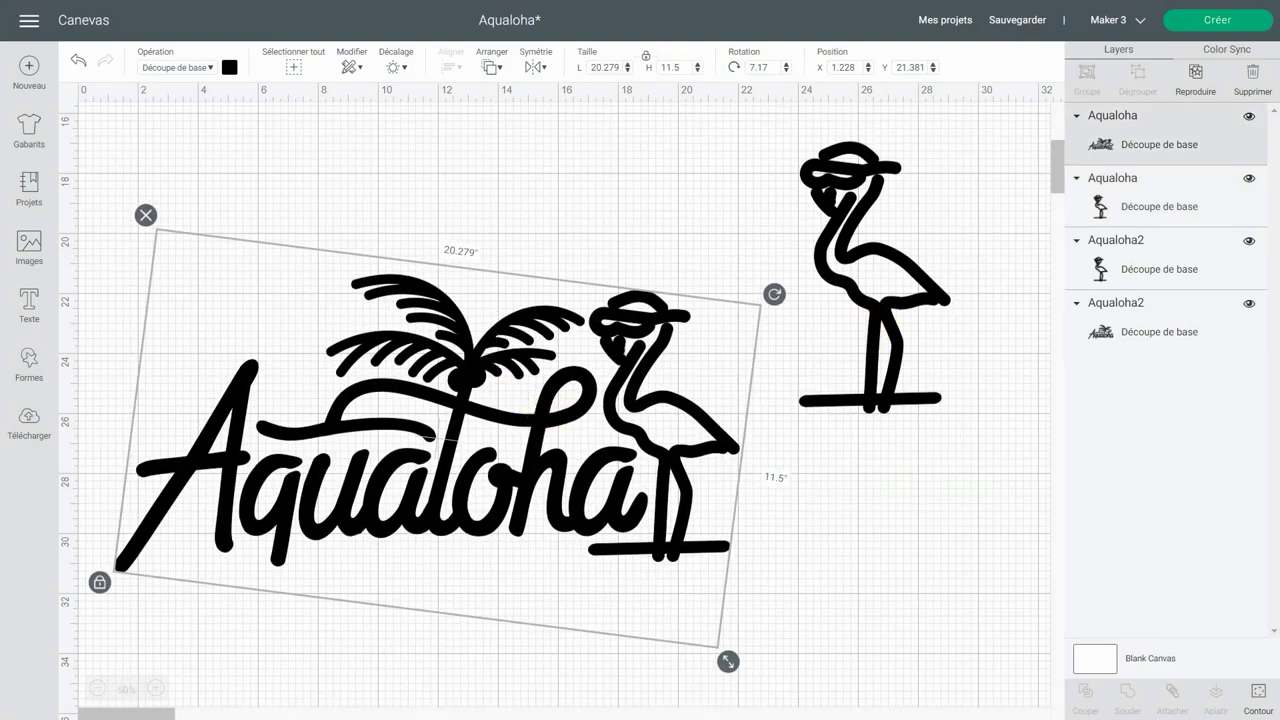
left_click(1257, 706)
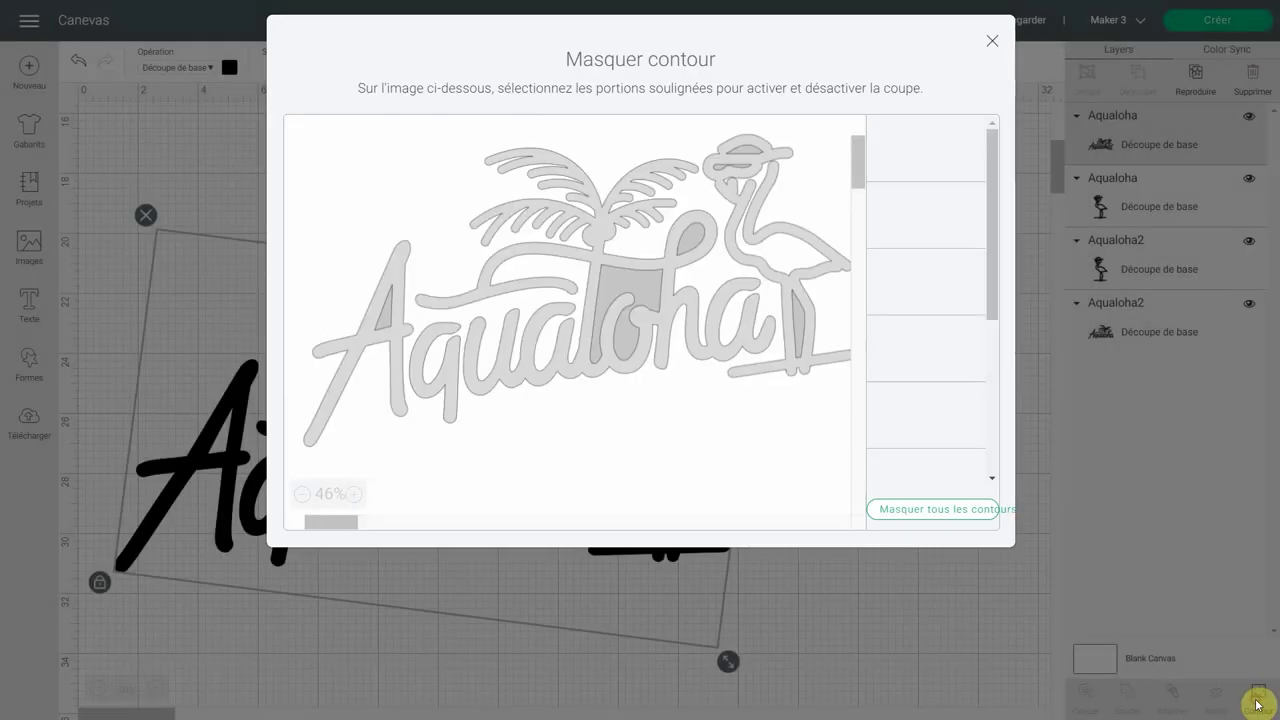
left_click(916, 510)
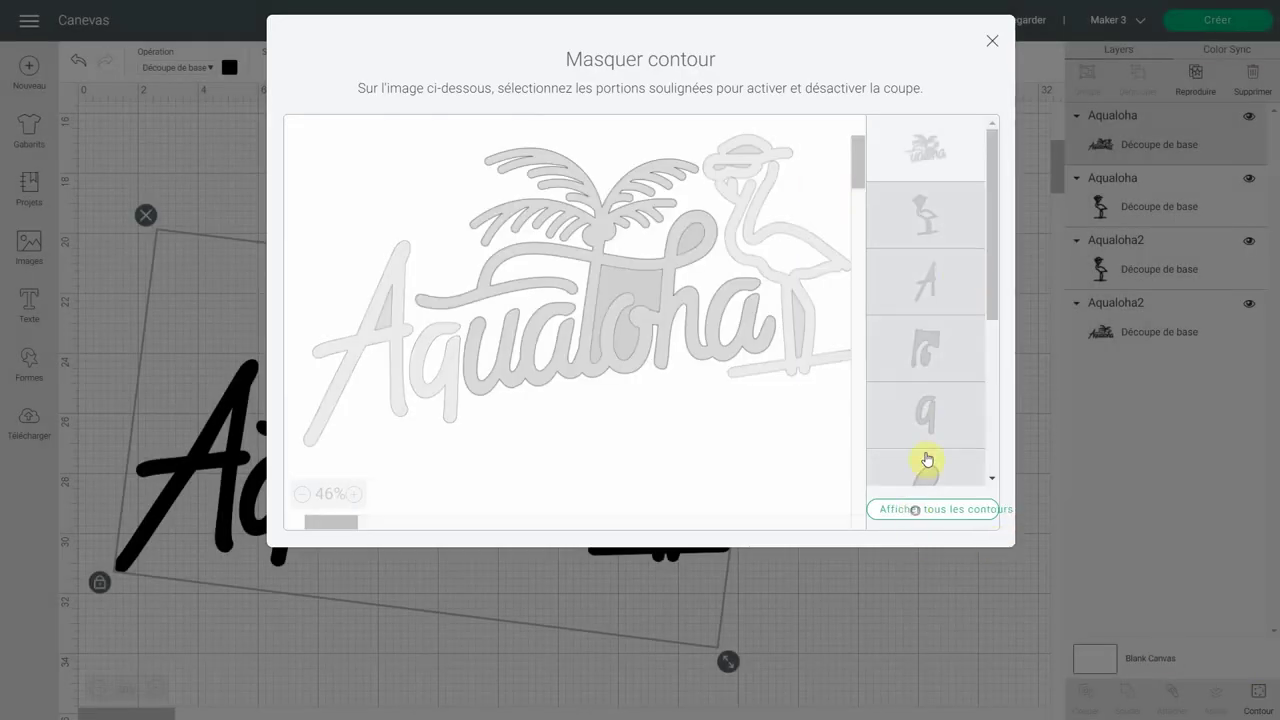
left_click(642, 292)
left_click(690, 237)
left_click(402, 357)
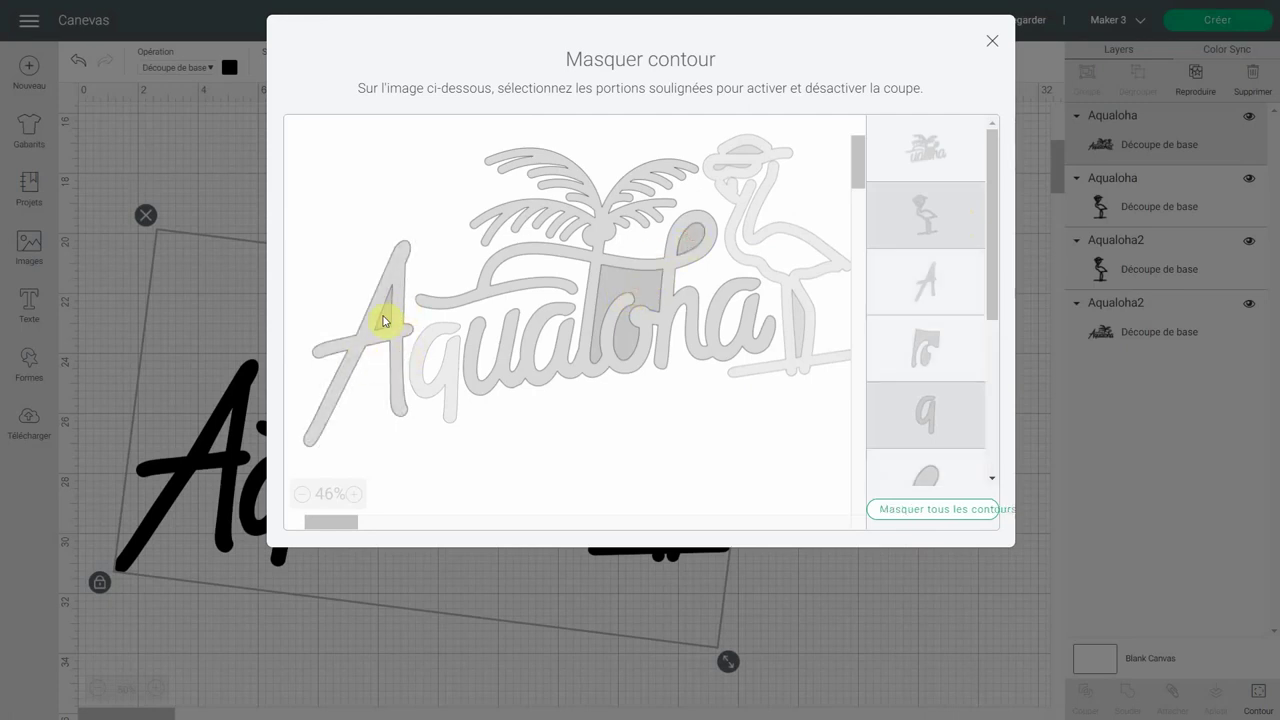
left_click(421, 373)
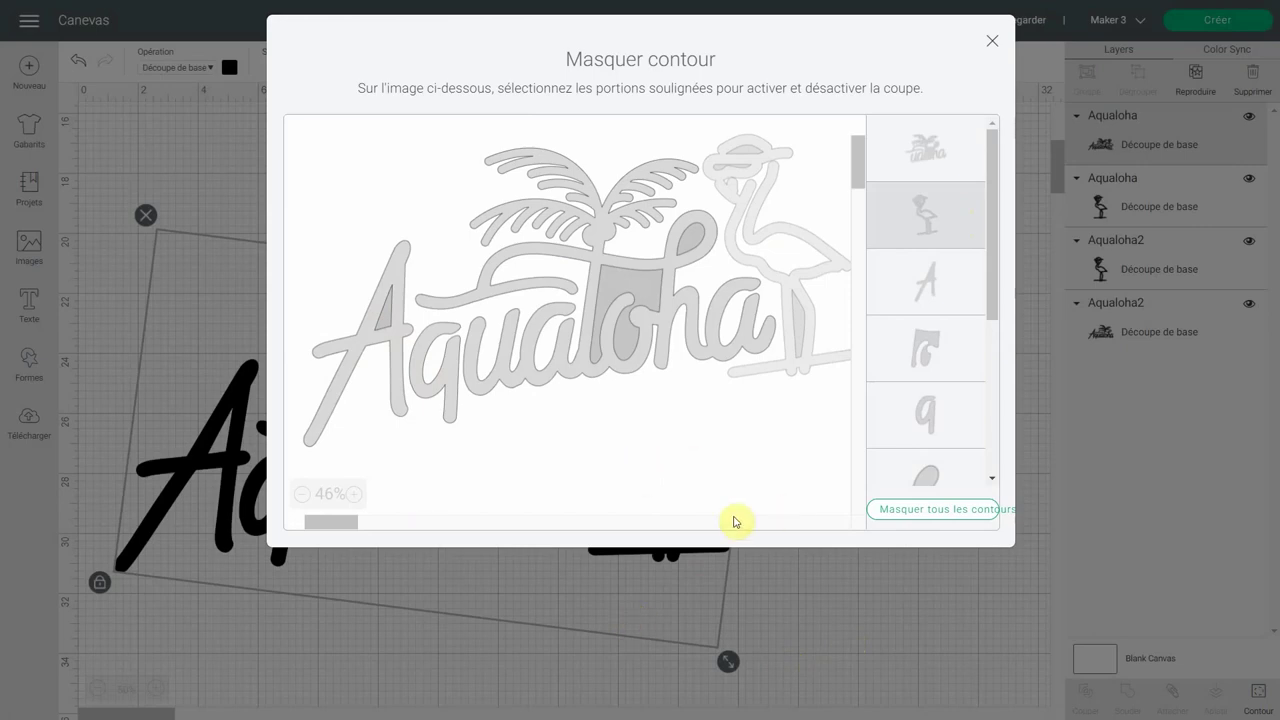
left_click(993, 44)
left_click_drag(500, 523, 694, 376)
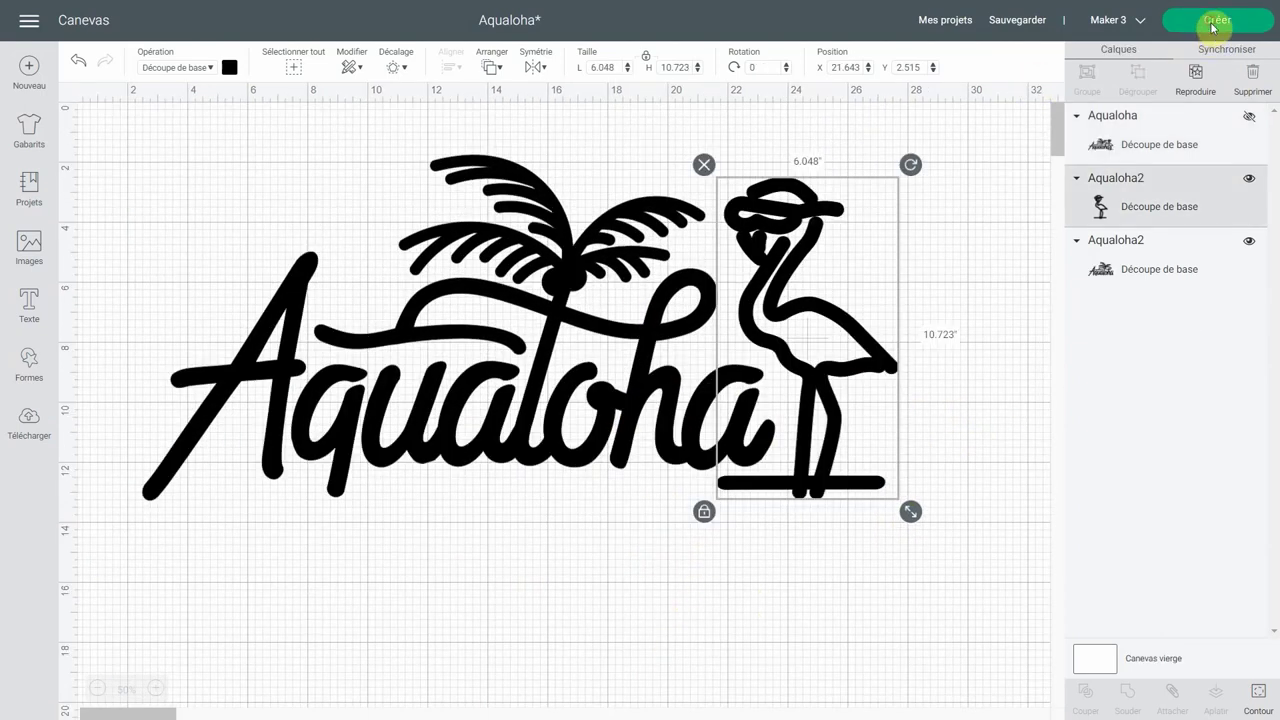
Step: Prepare the project for cutting with the "Sur le tapis" loading method and review the lettering layout on mat 1
left_click(1218, 20)
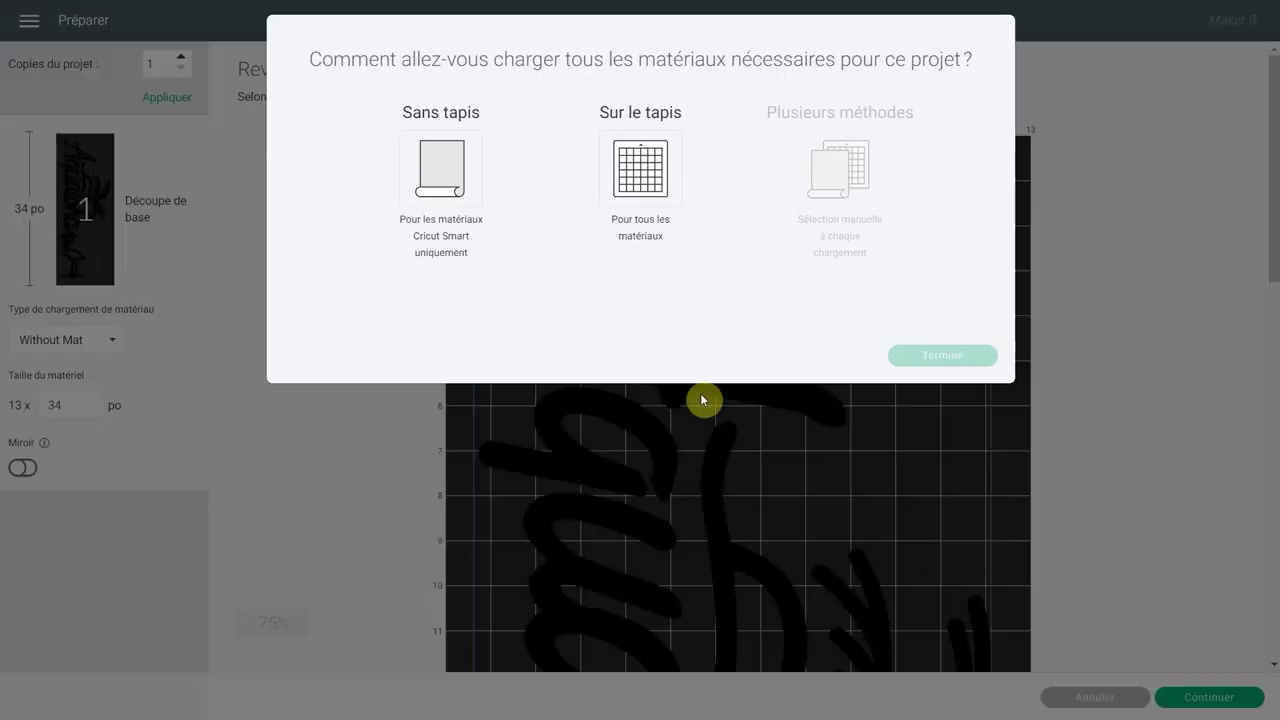
left_click(645, 170)
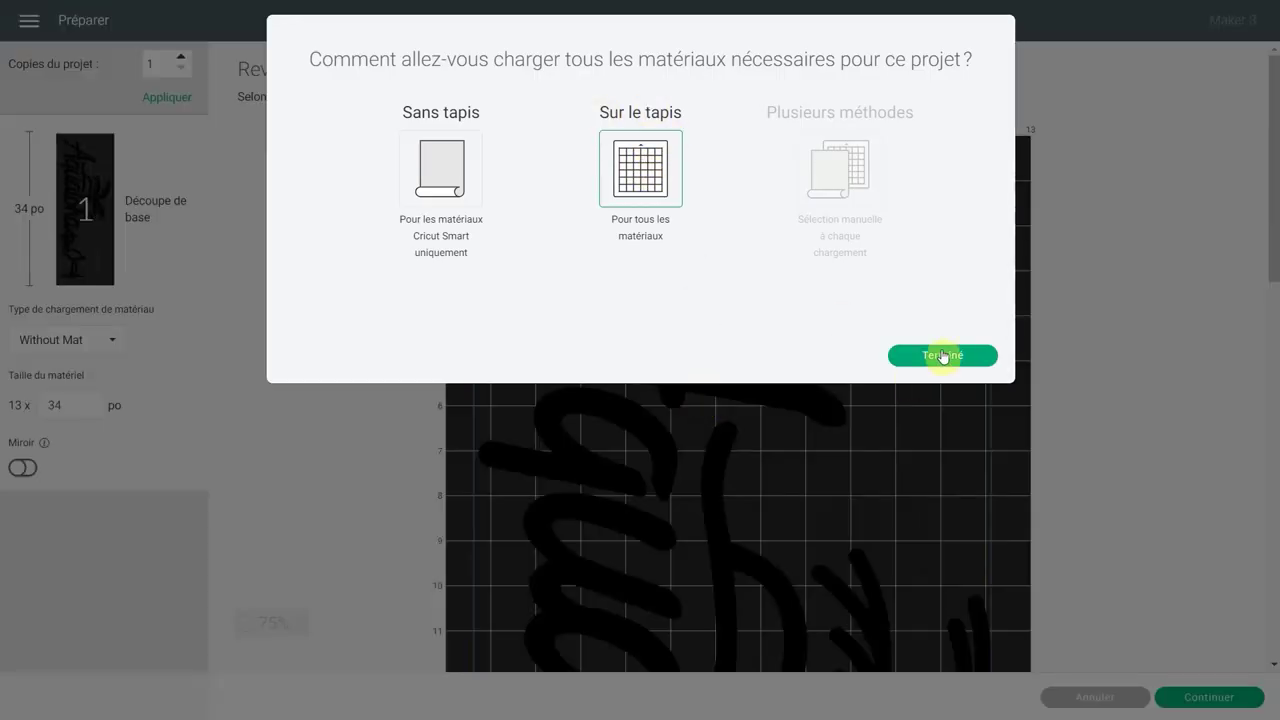
left_click(952, 356)
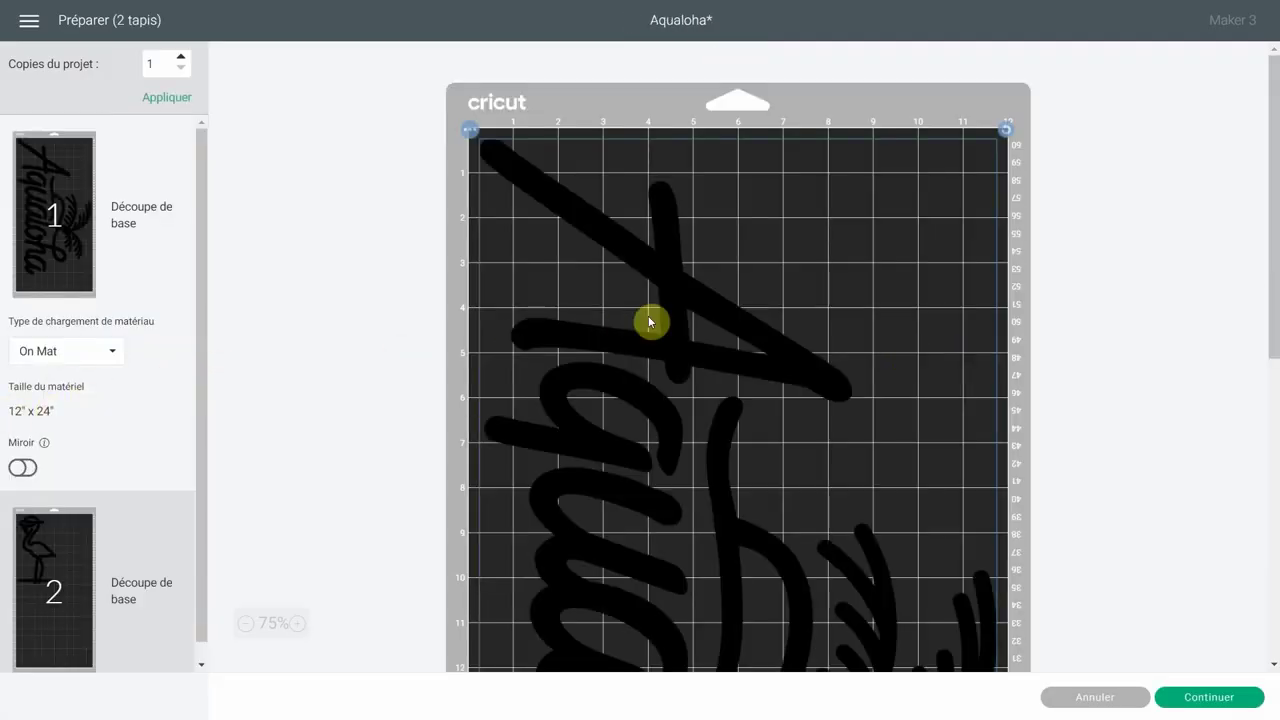
scroll(650, 322, "down", 10)
scroll(766, 357, "up", 8)
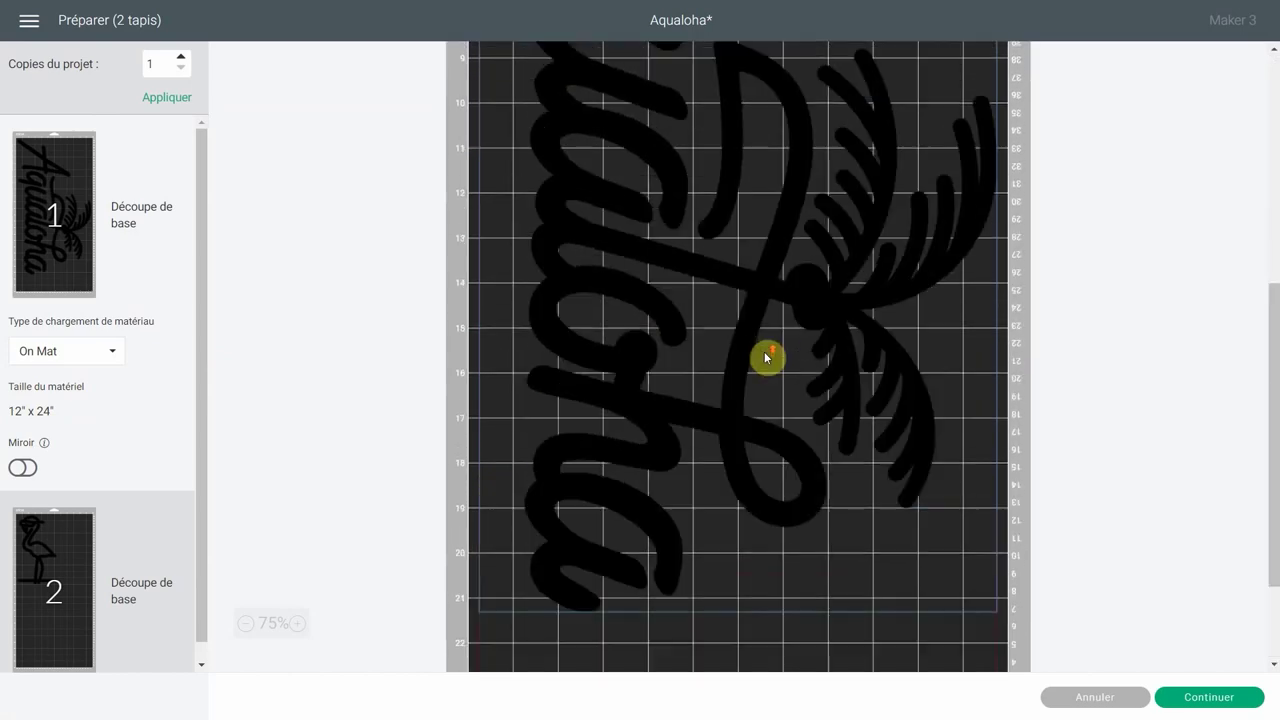
scroll(766, 357, "up", 2)
scroll(766, 357, "down", 6)
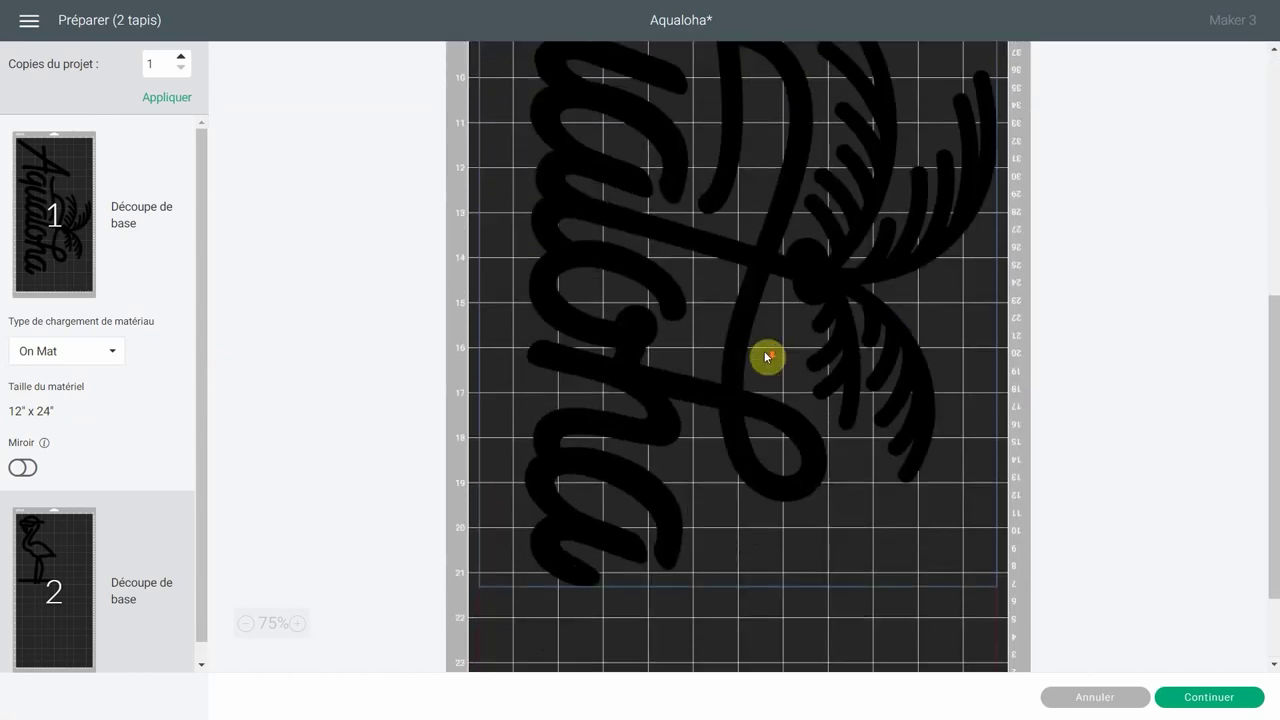
Step: On mat 2, rotate the flamingo 90 degrees clockwise and position it across the mat's upper edge
left_click(83, 548)
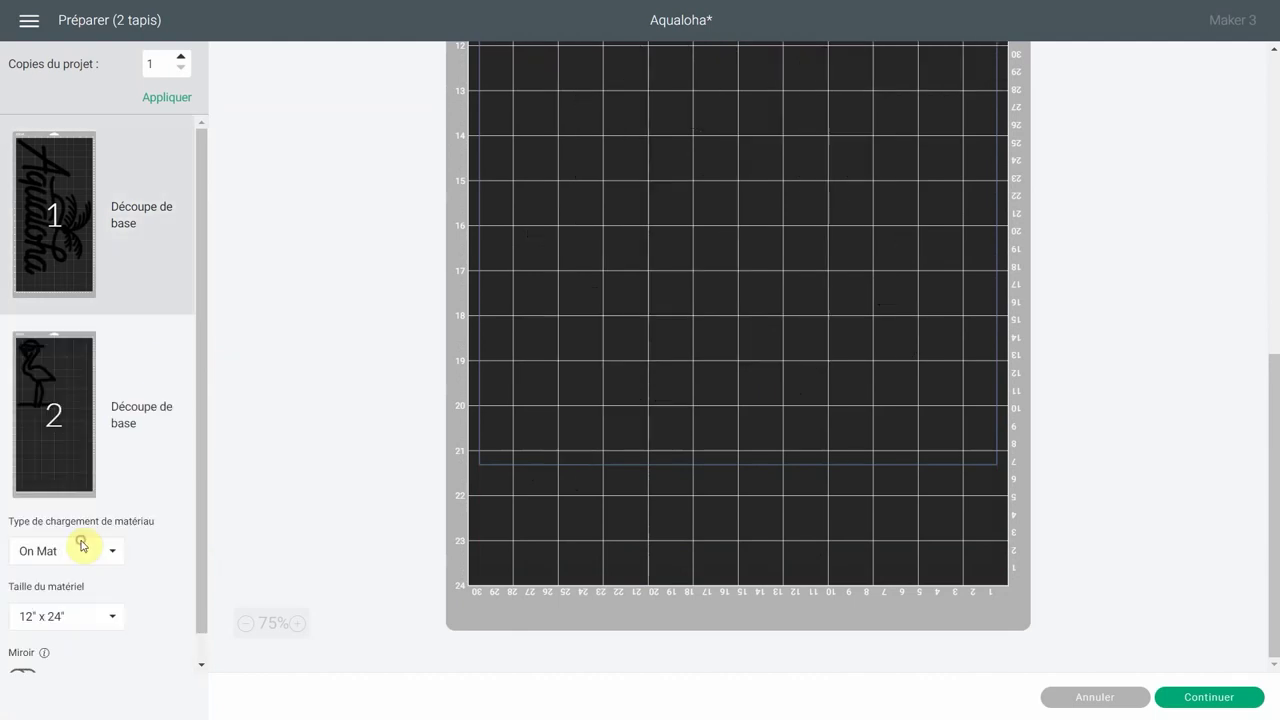
scroll(663, 380, "up", 6)
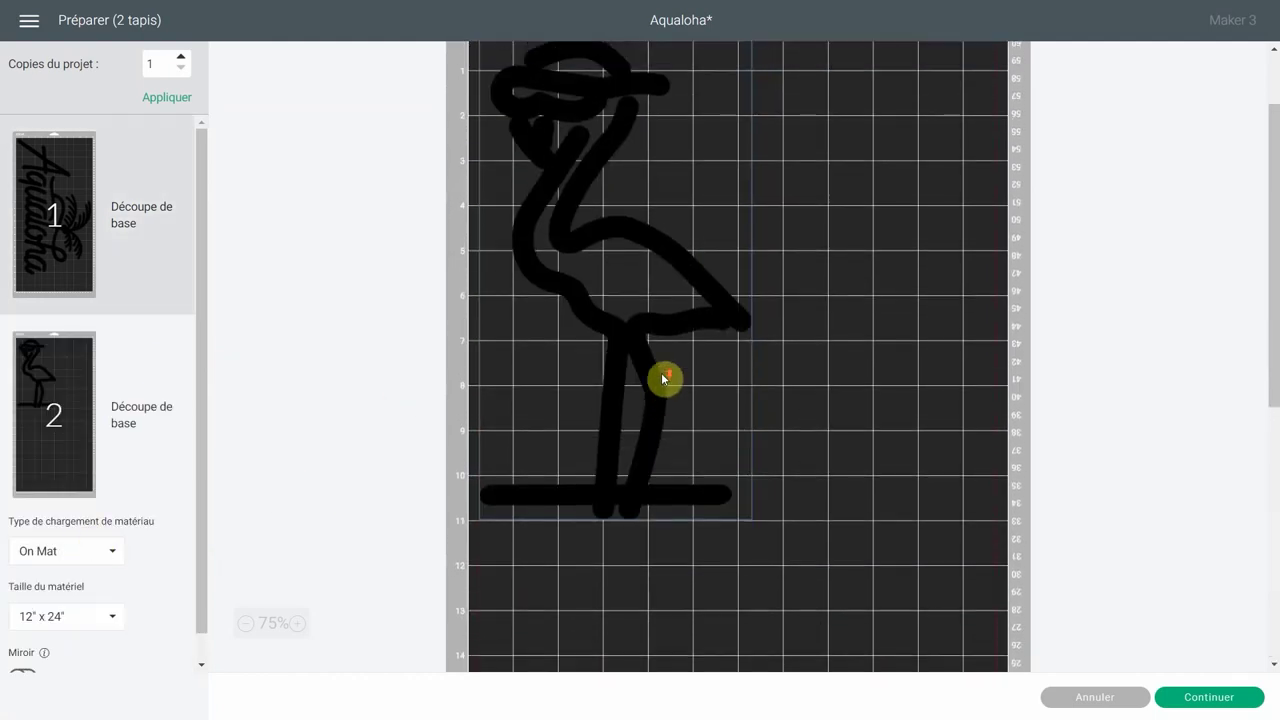
left_click_drag(761, 130, 851, 526)
left_click_drag(600, 390, 722, 289)
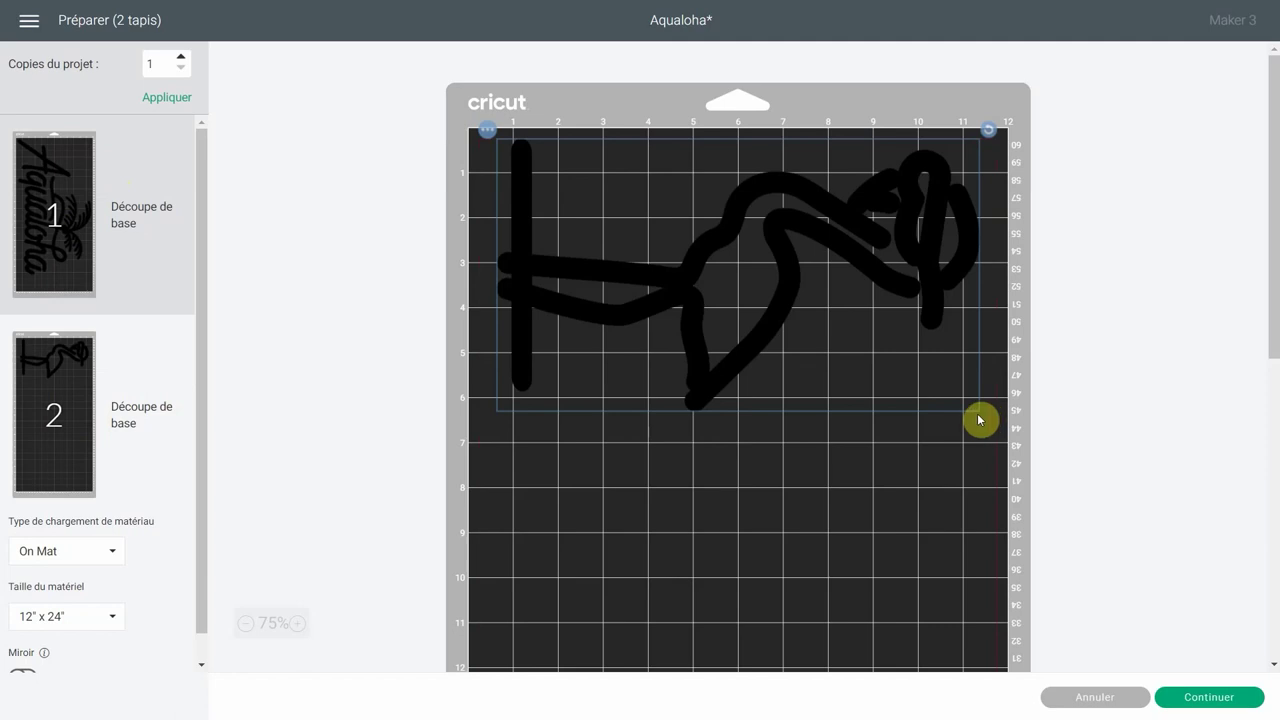
Step: Continue to fabrication, search all materials for "premium" and set the base material to Vinyle Premium pour extérieur
left_click(1212, 698)
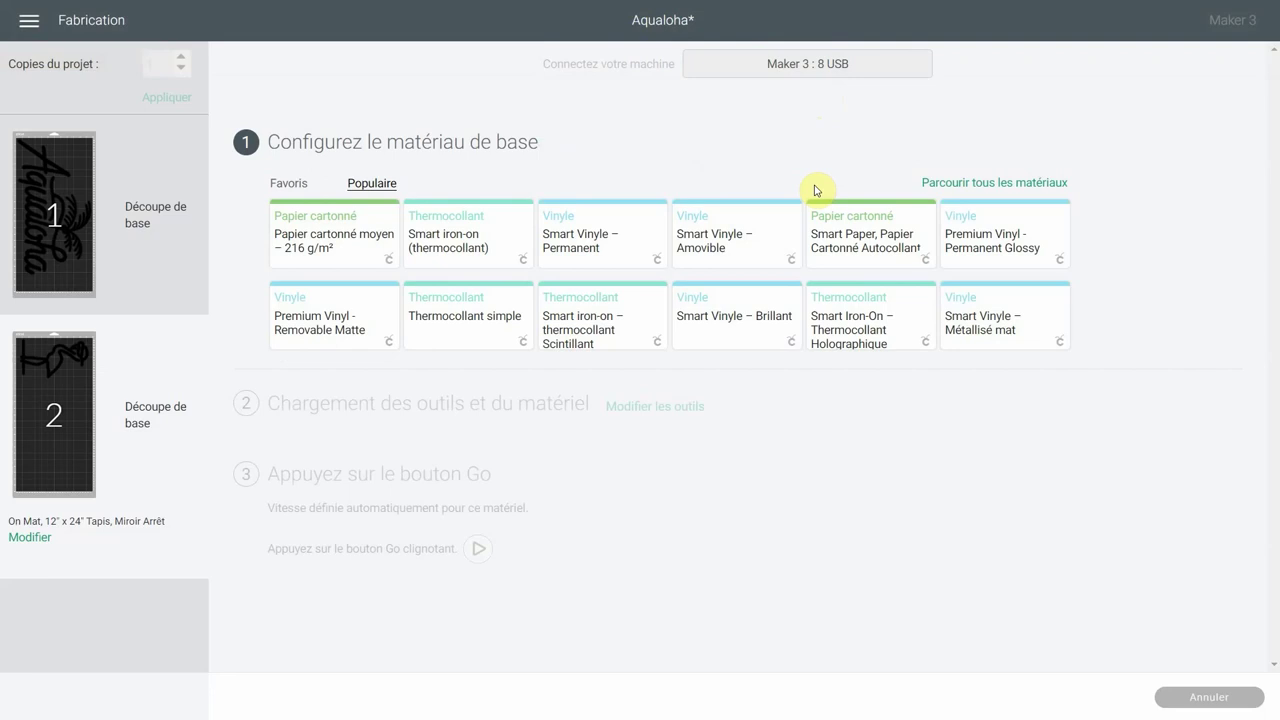
left_click(990, 184)
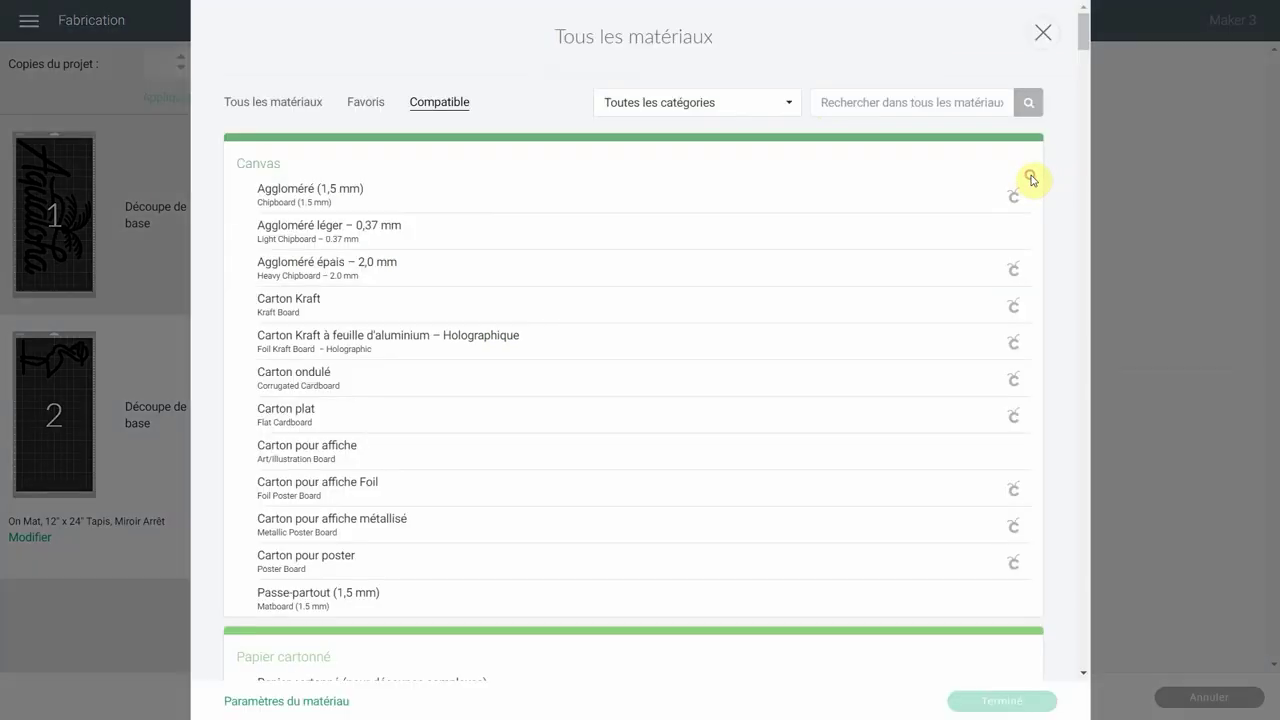
left_click(921, 94)
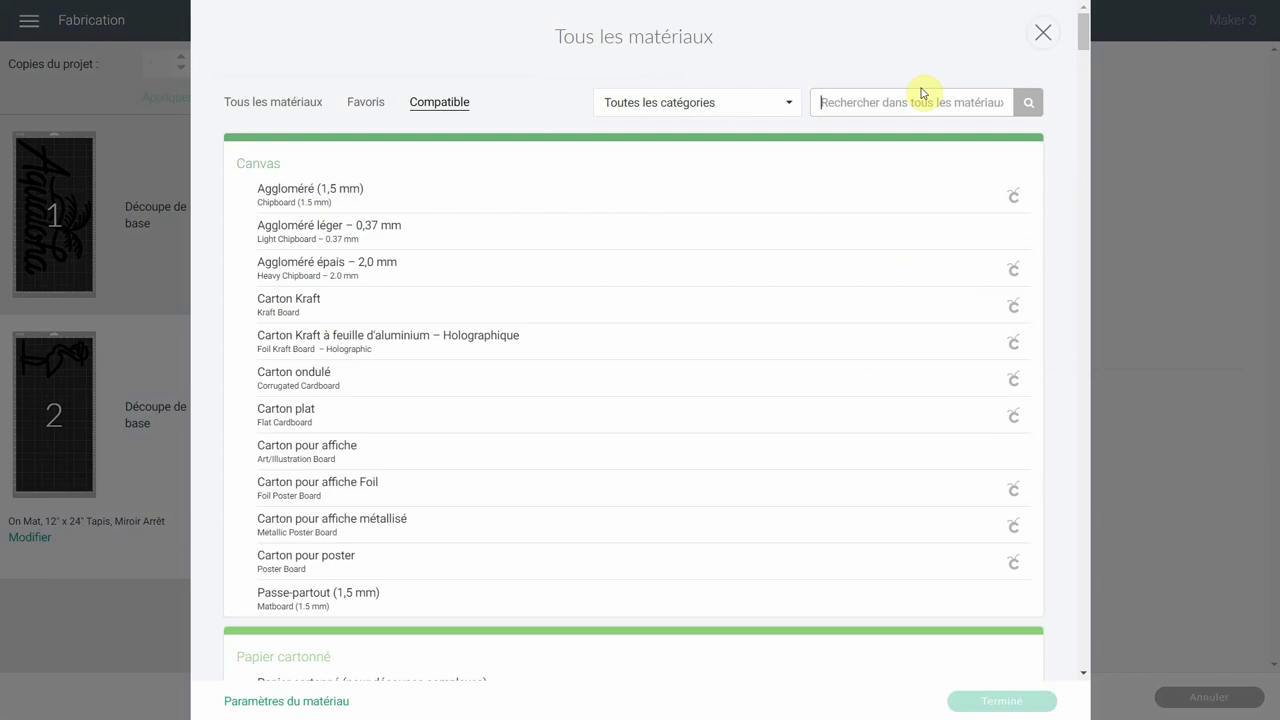
type("premieum")
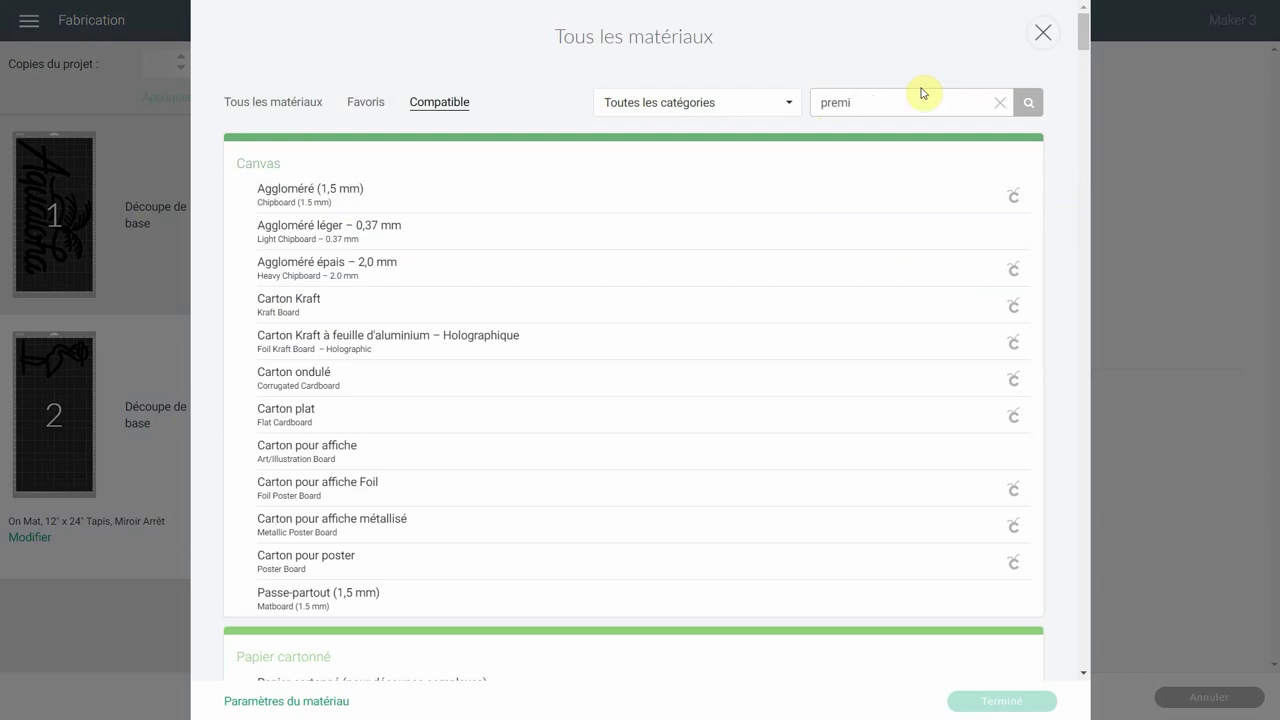
key("Return")
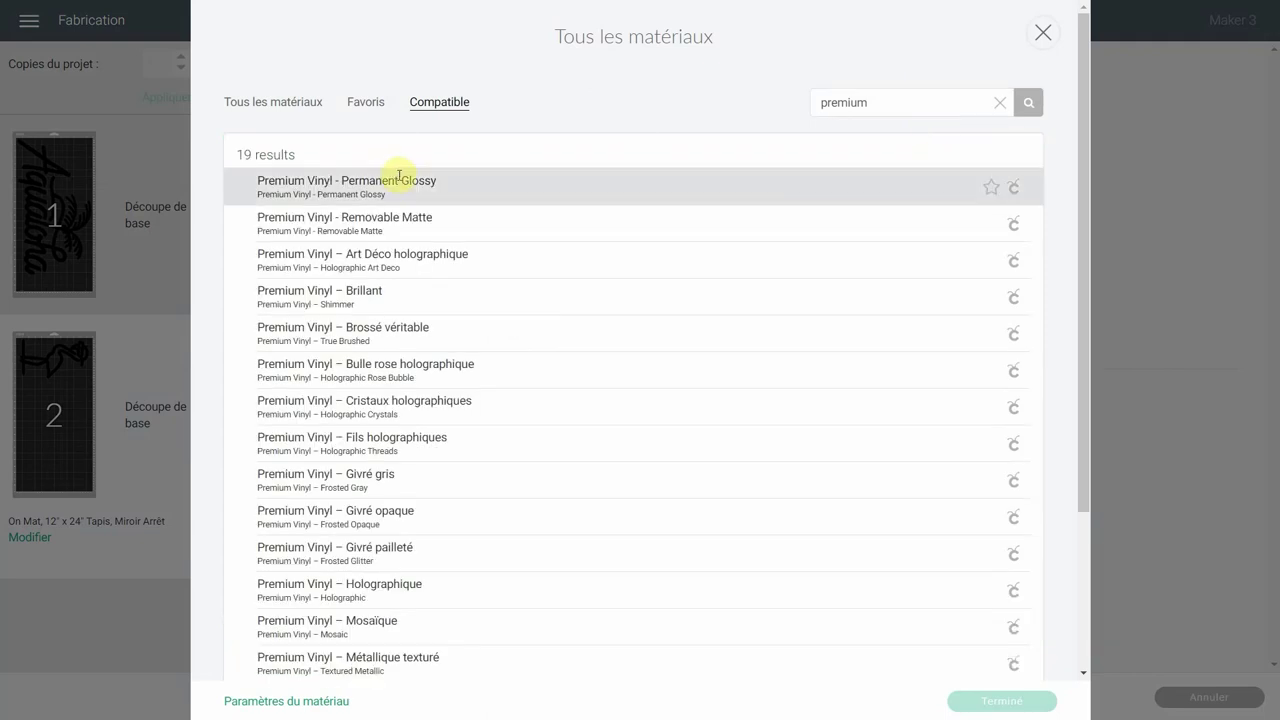
scroll(457, 514, "down", 5)
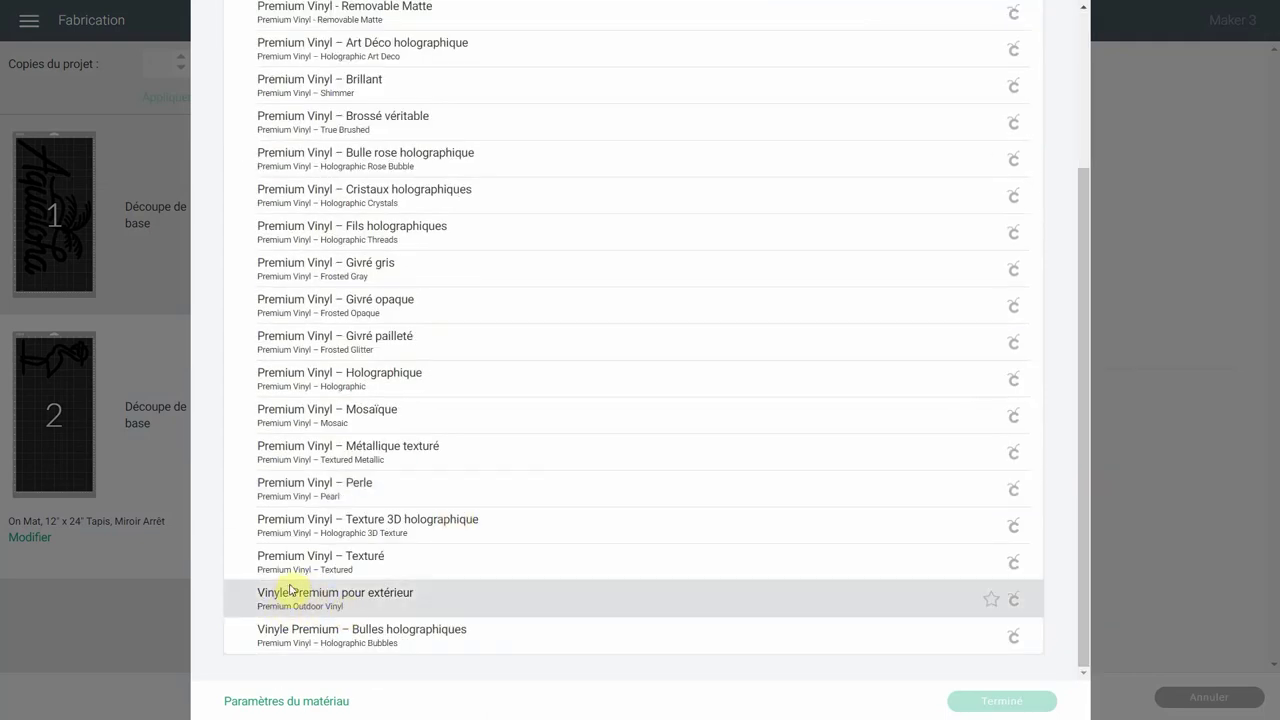
left_click(410, 598)
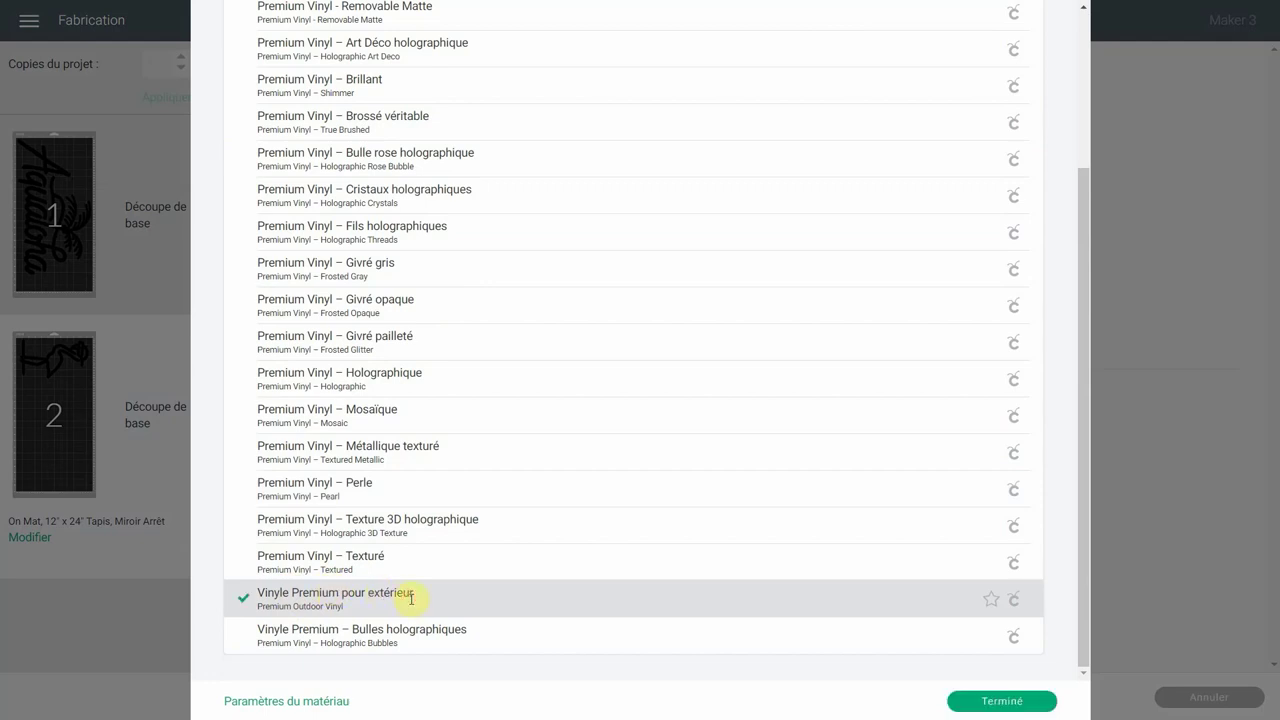
left_click(987, 705)
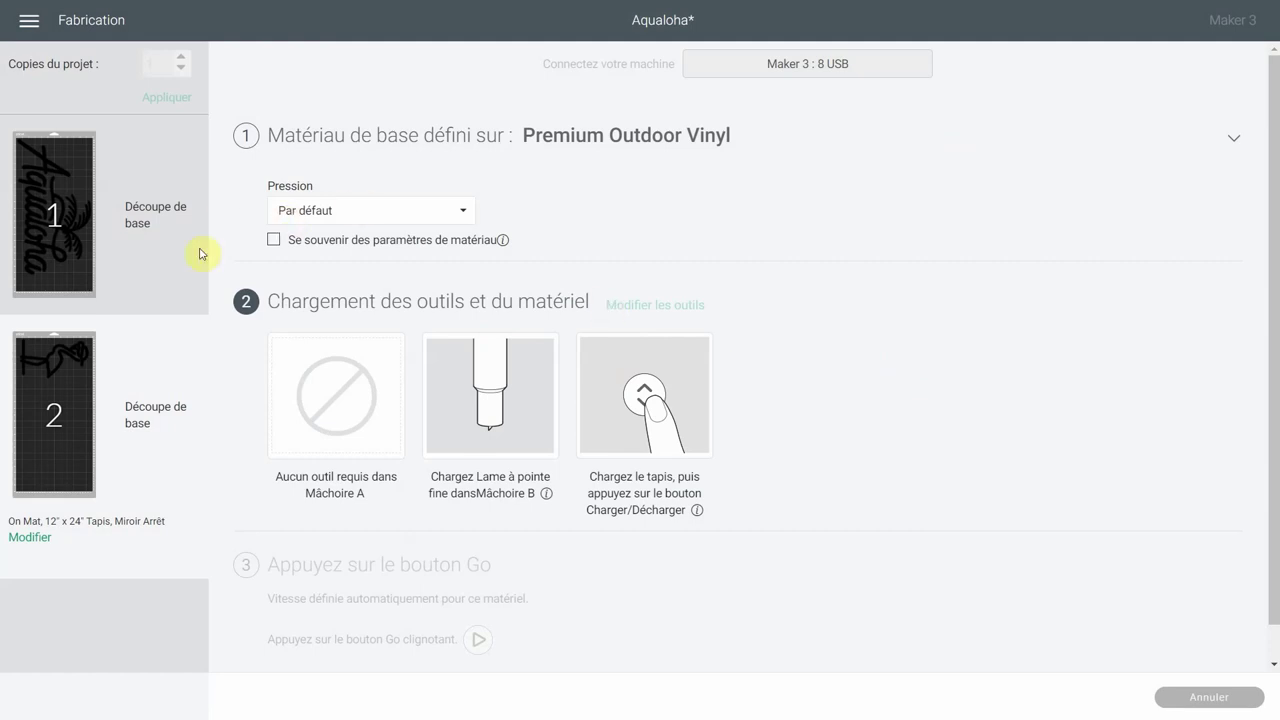
Step: Cancel the fabrication stage and return to the mat preparation
mouse_move(128, 170)
left_click(1198, 693)
left_click(701, 44)
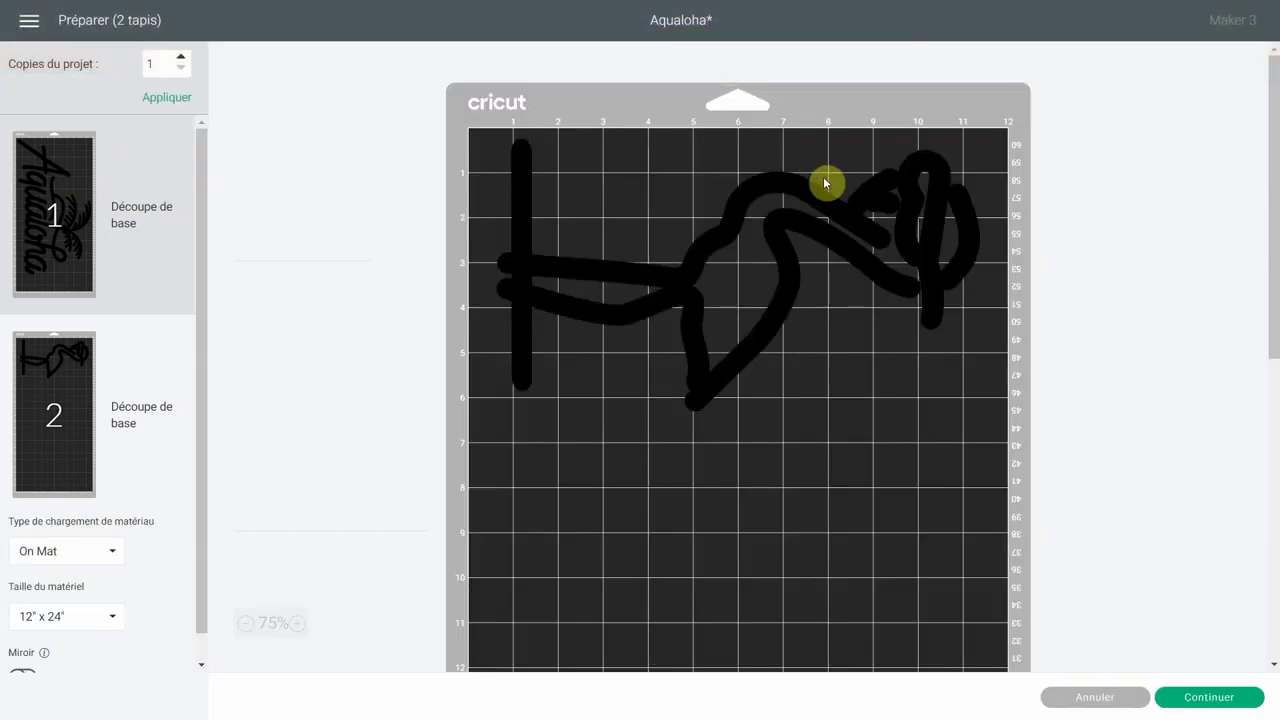